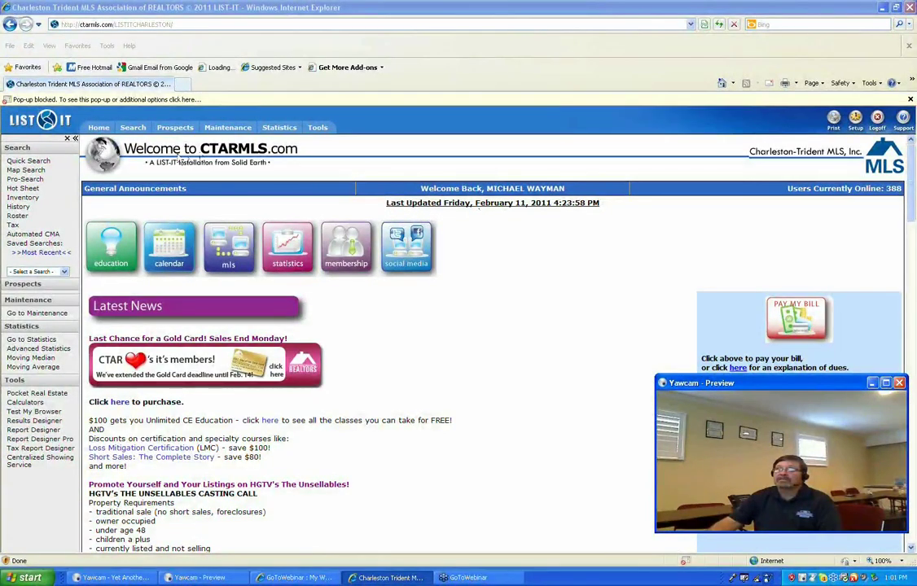
Bring up the Prospects page listing all 16 buyer and seller prospects.
{"action": "mouse_move", "coordinate": [180, 132]}
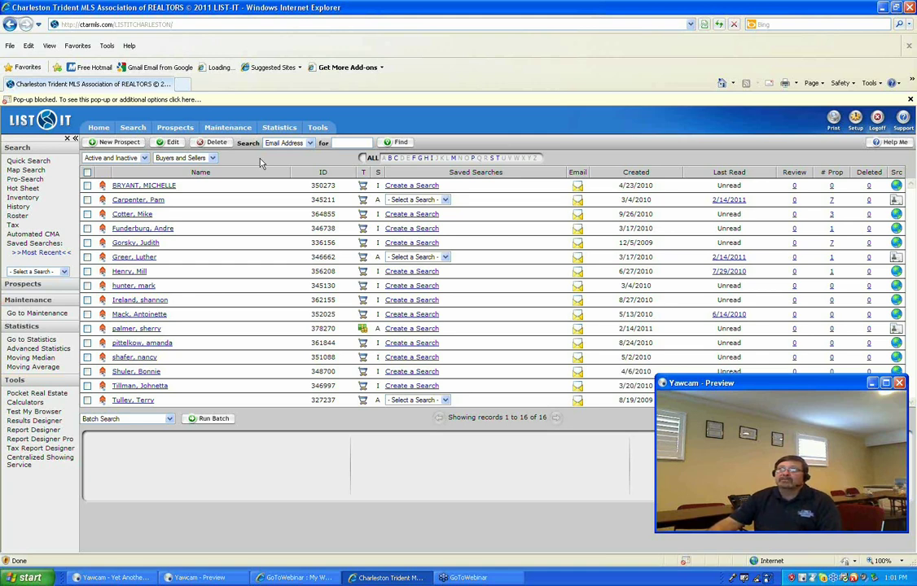
Start a new prospect record and enter the prospect's first name.
{"action": "left_click", "coordinate": [120, 143]}
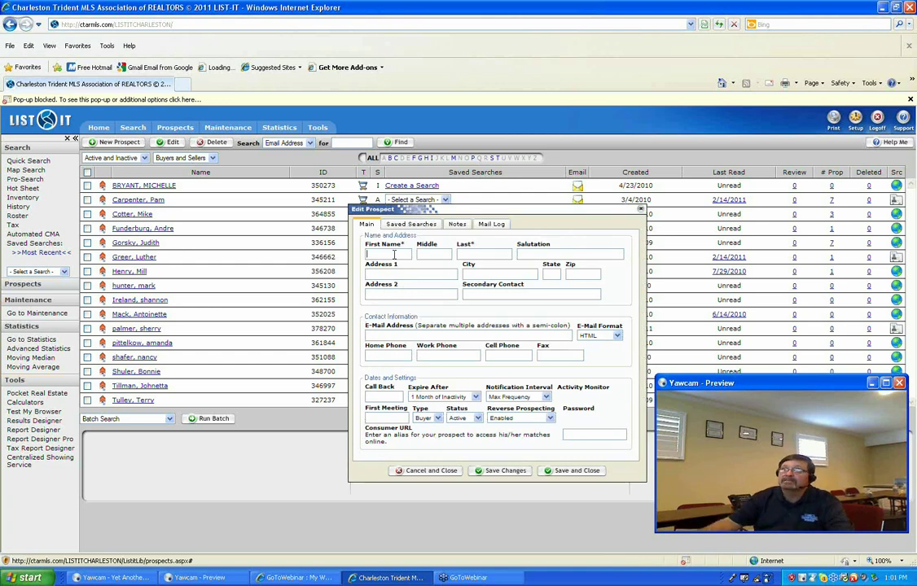
{"action": "type", "text": "mike"}
{"action": "left_click", "coordinate": [481, 255]}
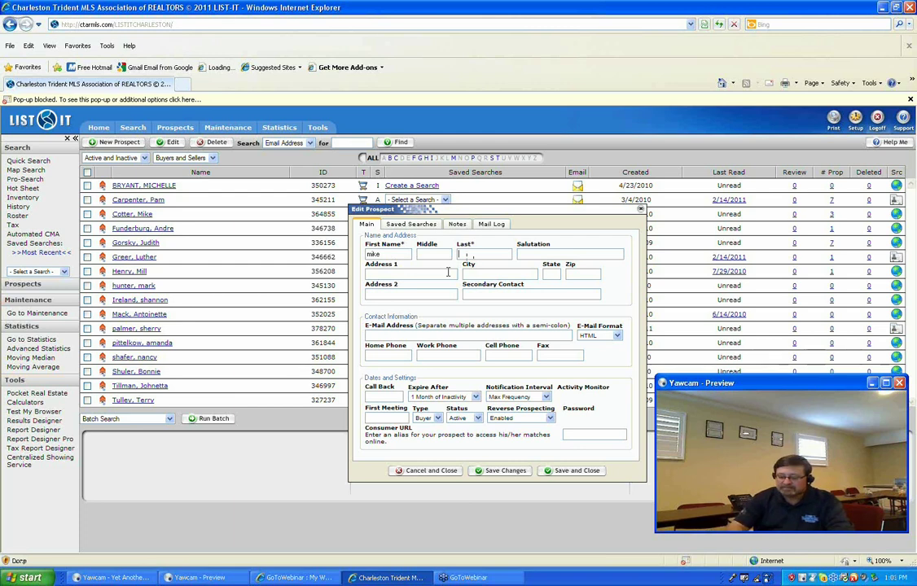
Fill in the prospect's street address, city, state and zip code.
{"action": "left_click", "coordinate": [448, 272]}
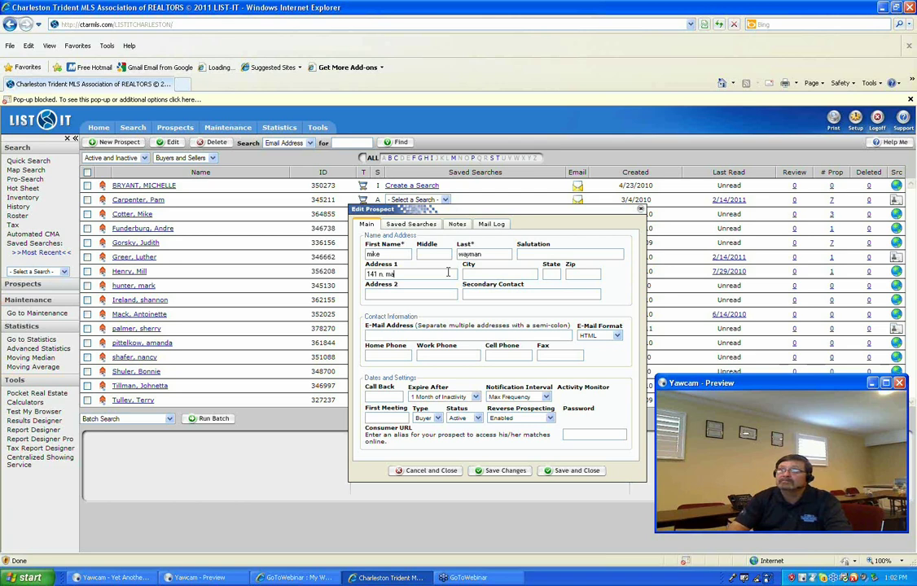
{"action": "key", "text": "Tab"}
{"action": "type", "text": "summerv"}
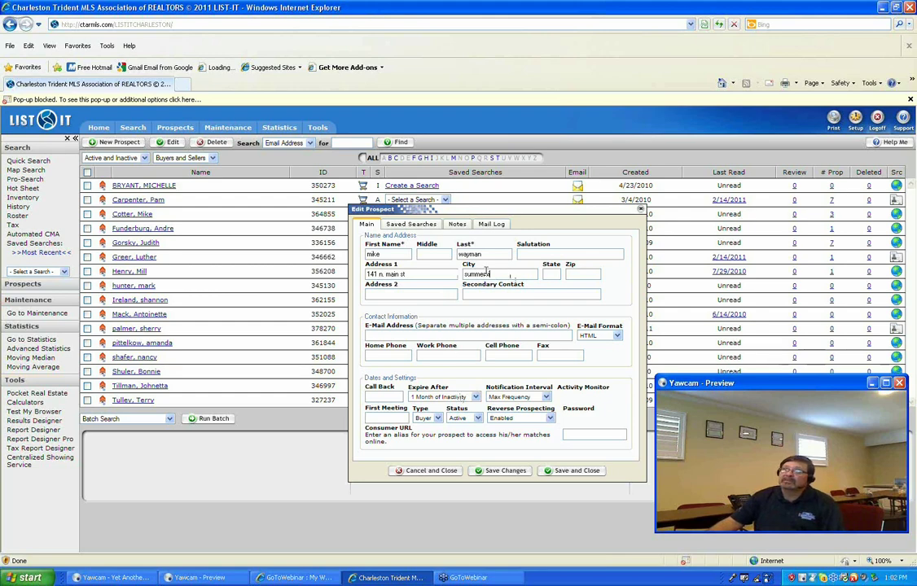
{"action": "type", "text": "ille"}
{"action": "key", "text": "Tab"}
{"action": "type", "text": "sc"}
{"action": "key", "text": "Tab"}
{"action": "type", "text": "29483"}
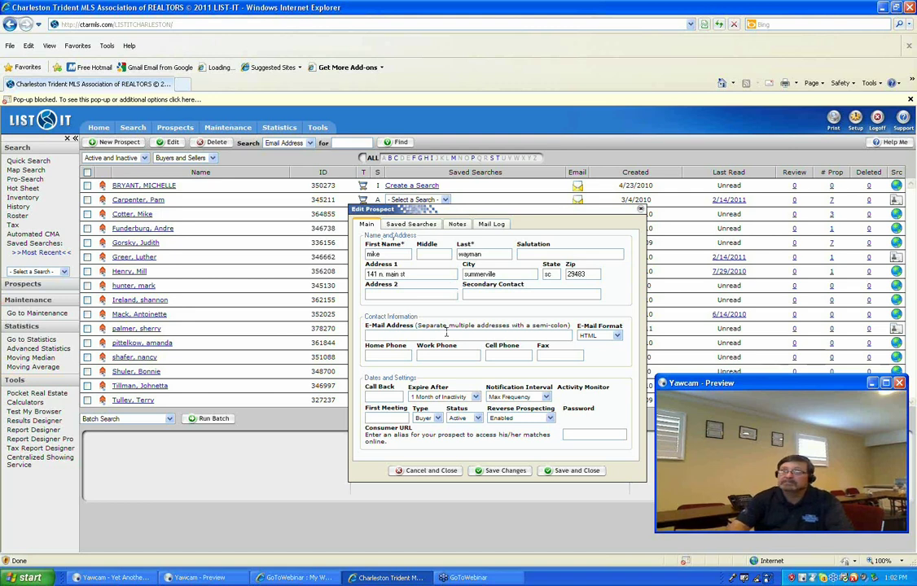
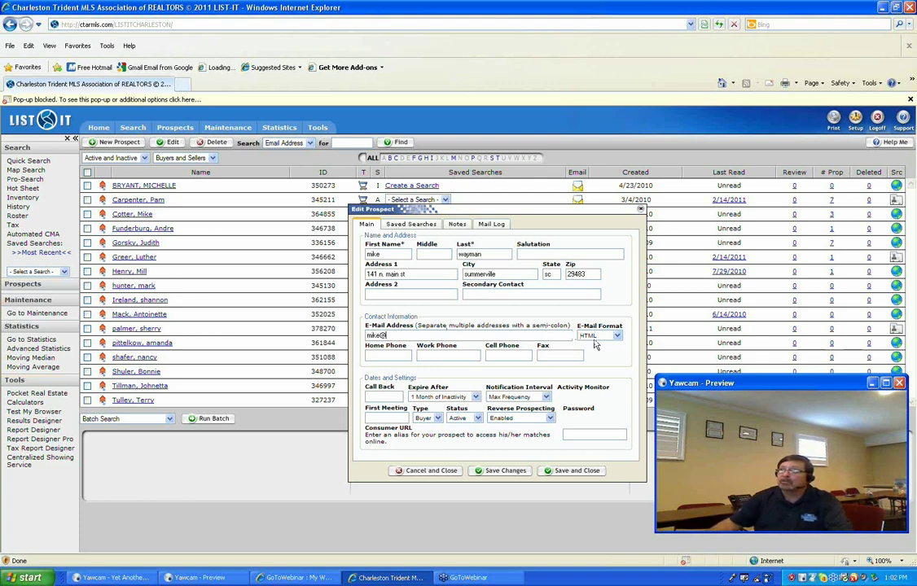
Enter the prospect's e-mail address.
{"action": "key", "text": "Tab"}
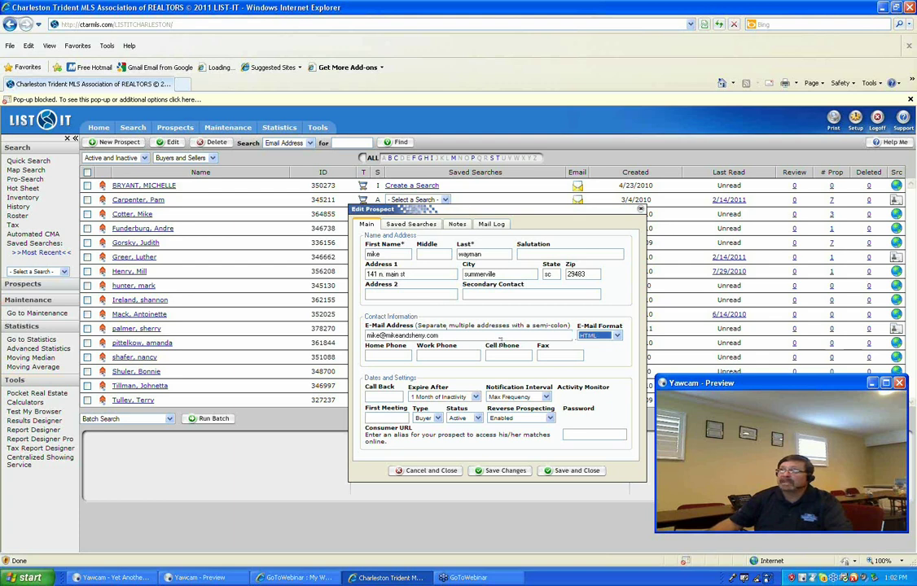
Enter the prospect's cell phone and work phone numbers.
{"action": "left_click", "coordinate": [392, 355]}
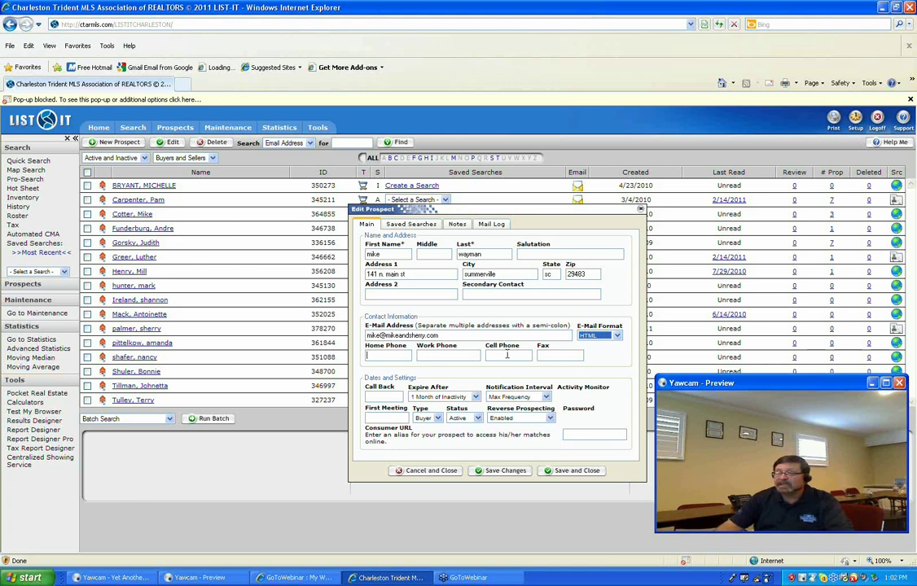
{"action": "left_click", "coordinate": [507, 355]}
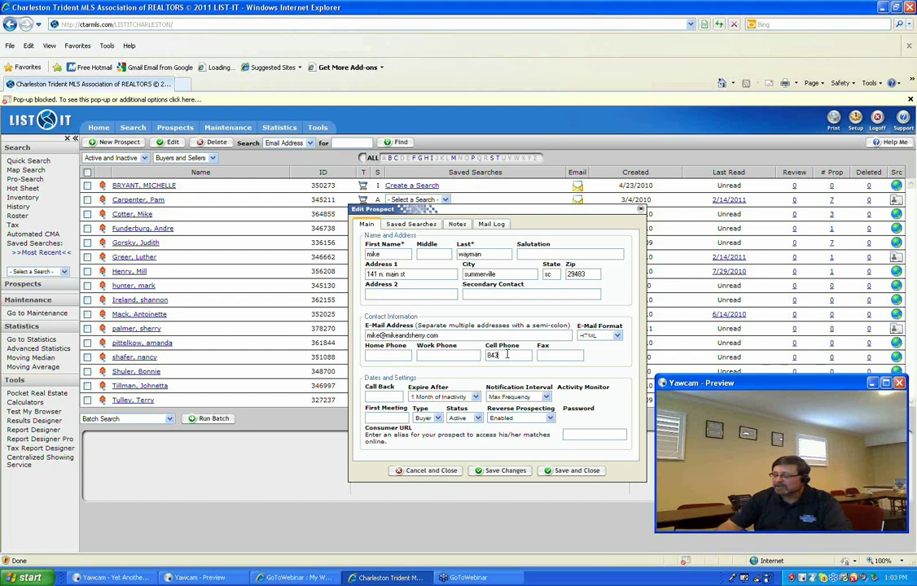
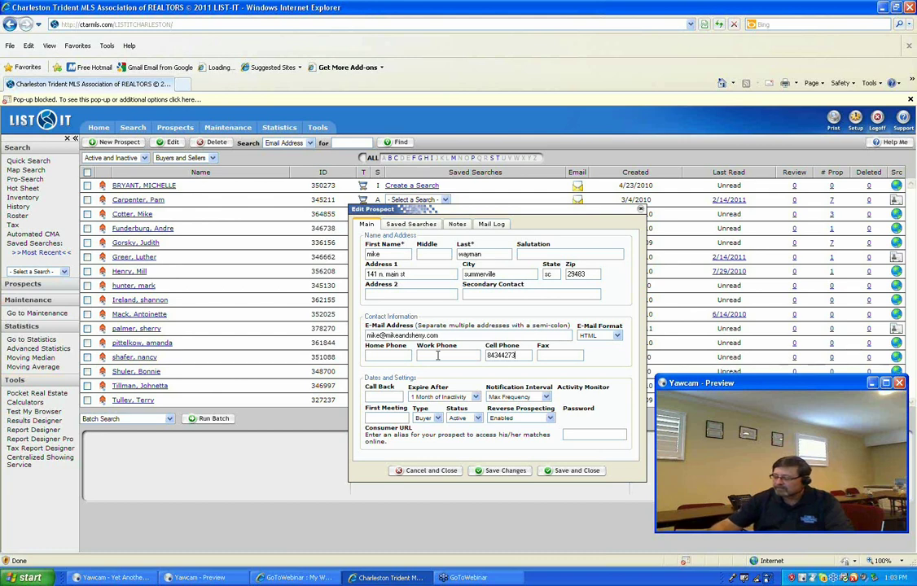
{"action": "left_click", "coordinate": [439, 356]}
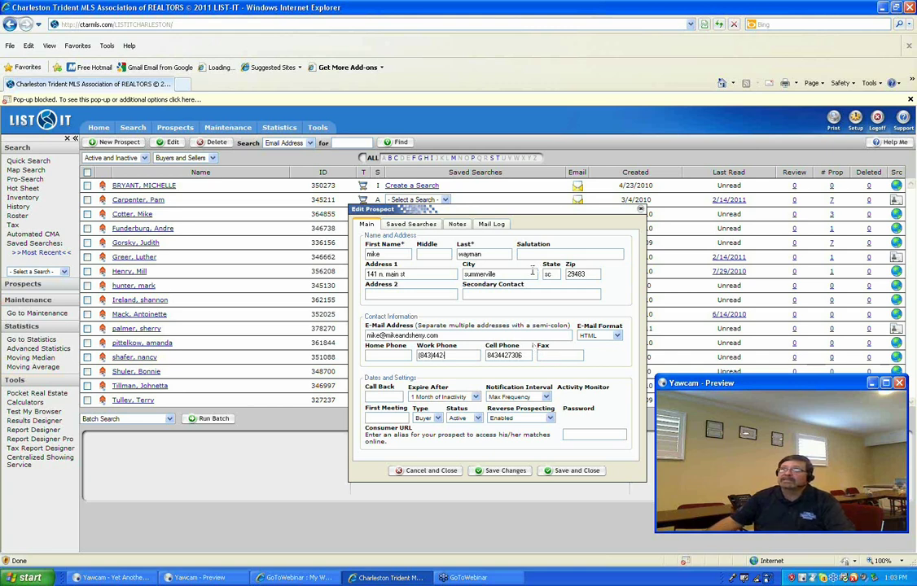
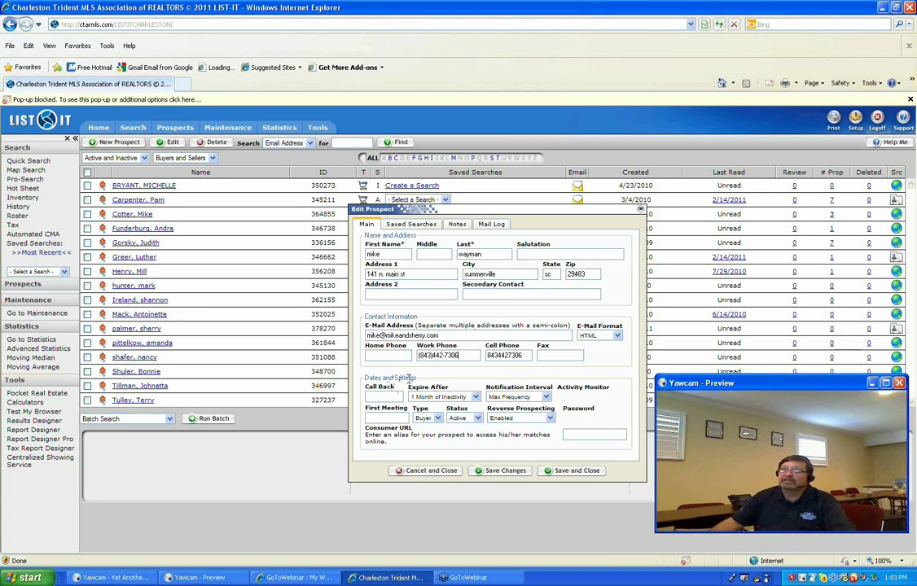
{"action": "left_click", "coordinate": [392, 397]}
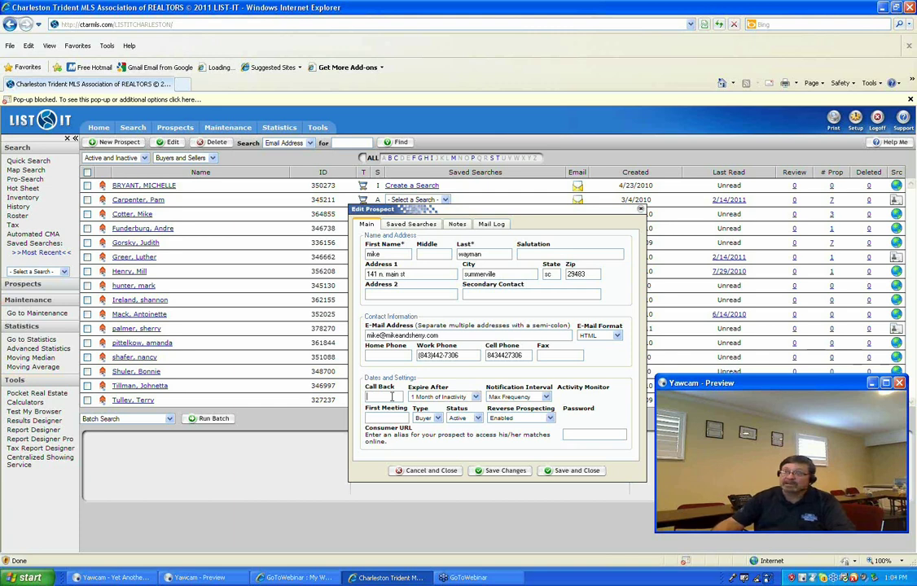
Set the call-back date to 2/15/2011 and the first meeting date to 2/14.
{"action": "type", "text": "2/"}
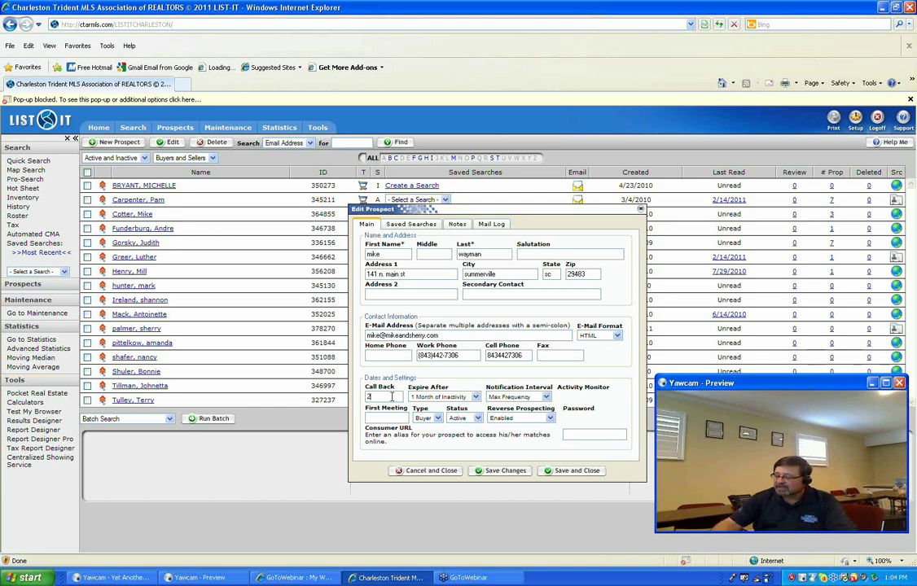
{"action": "type", "text": "15/2011"}
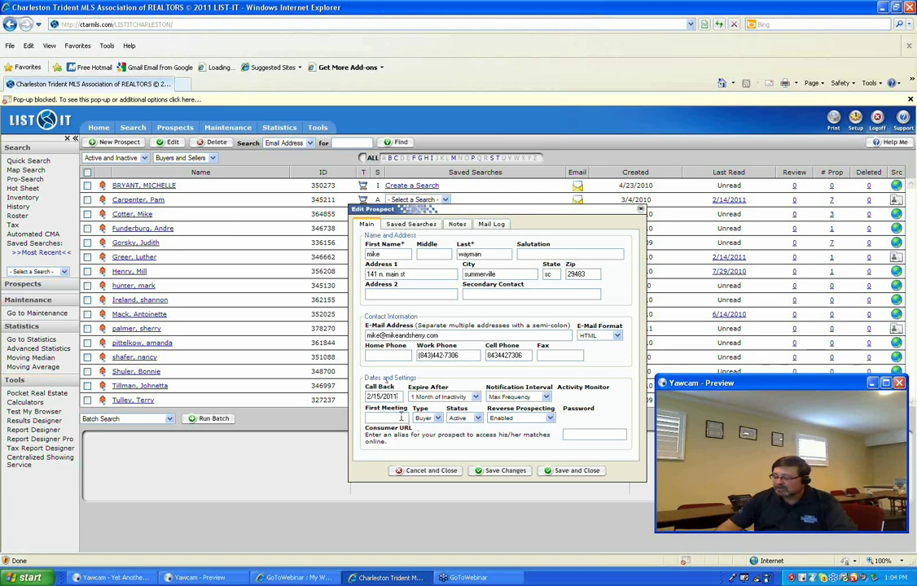
{"action": "left_click", "coordinate": [400, 417]}
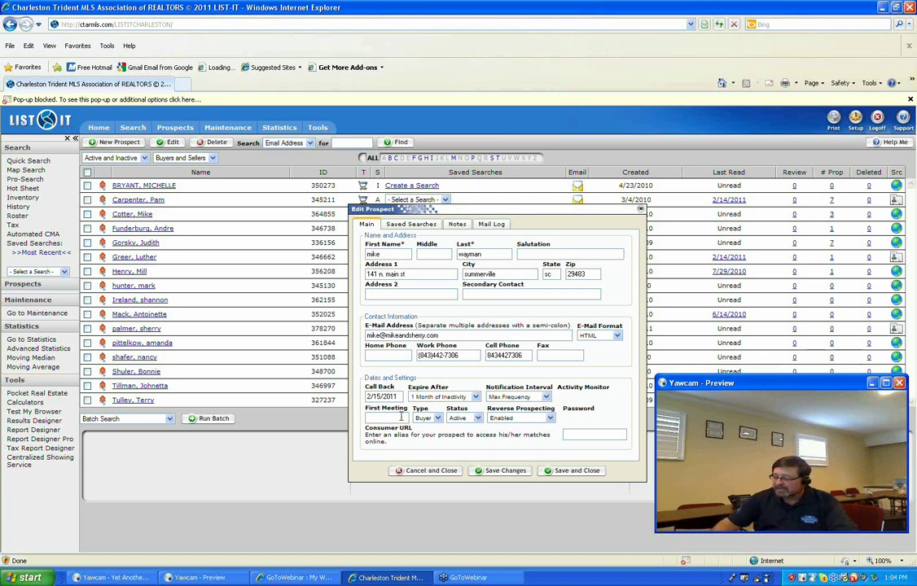
{"action": "type", "text": "2/14"}
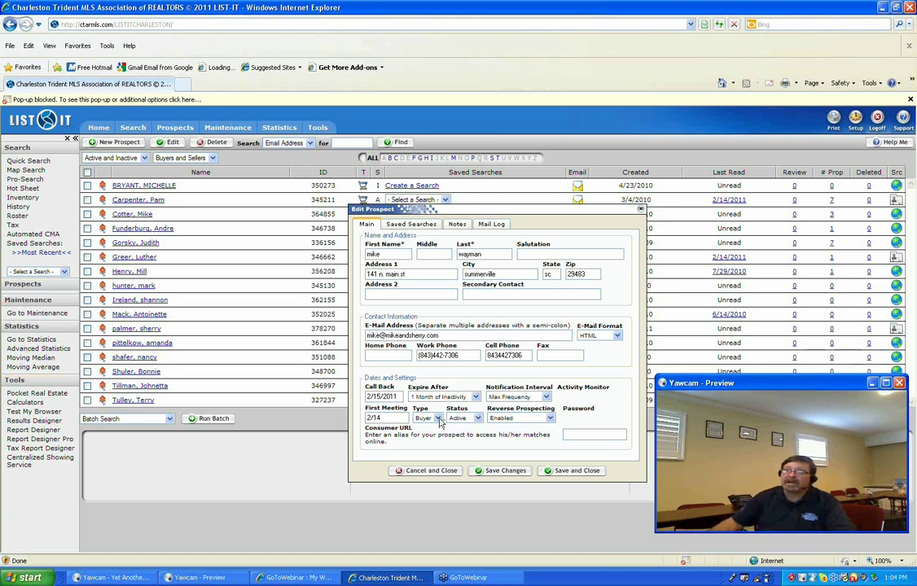
Set the prospect type to Buyer.
{"action": "left_click", "coordinate": [439, 419]}
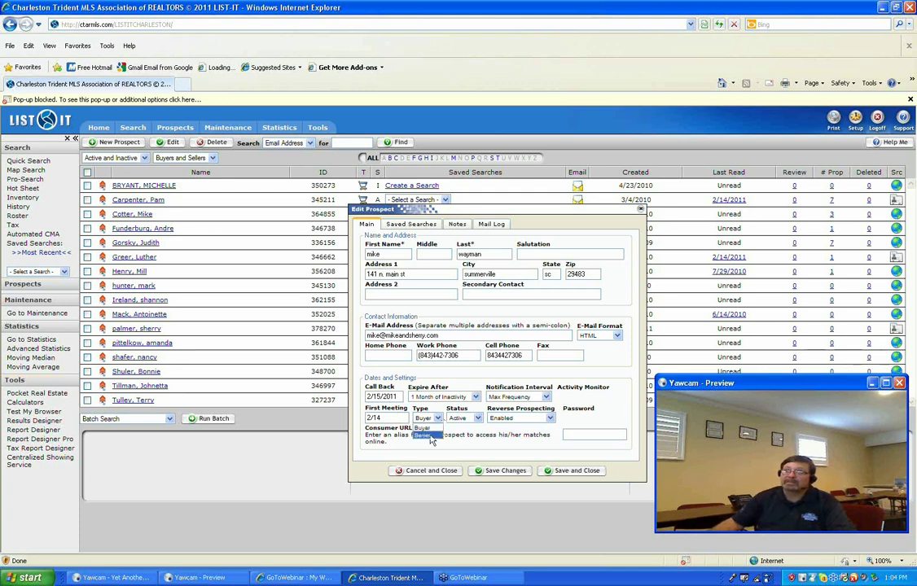
{"action": "left_click", "coordinate": [432, 434]}
{"action": "left_click", "coordinate": [437, 419]}
{"action": "left_click", "coordinate": [431, 436]}
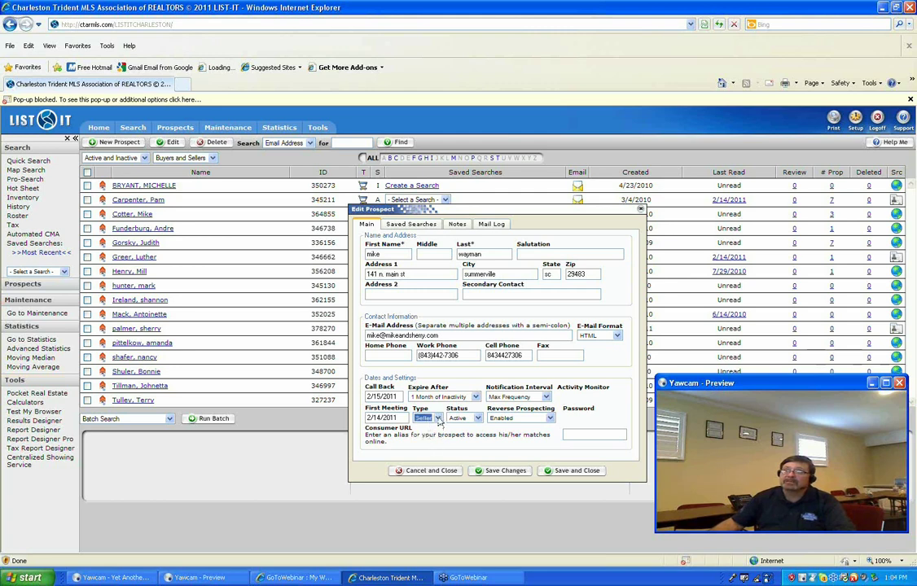
{"action": "left_click", "coordinate": [438, 420]}
{"action": "left_click", "coordinate": [431, 427]}
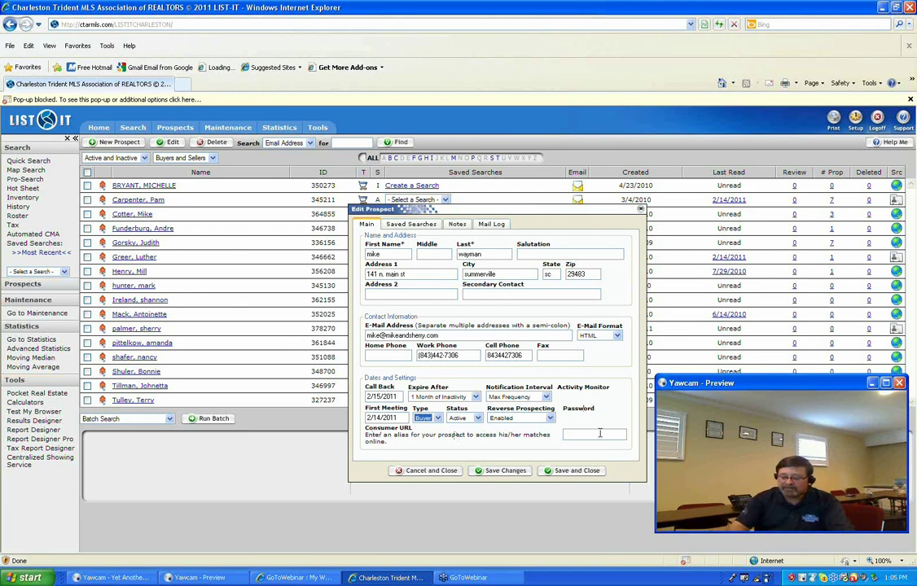
Save the new prospect with a consumer URL alias, resaving after the alias is changed.
{"action": "left_click", "coordinate": [599, 433]}
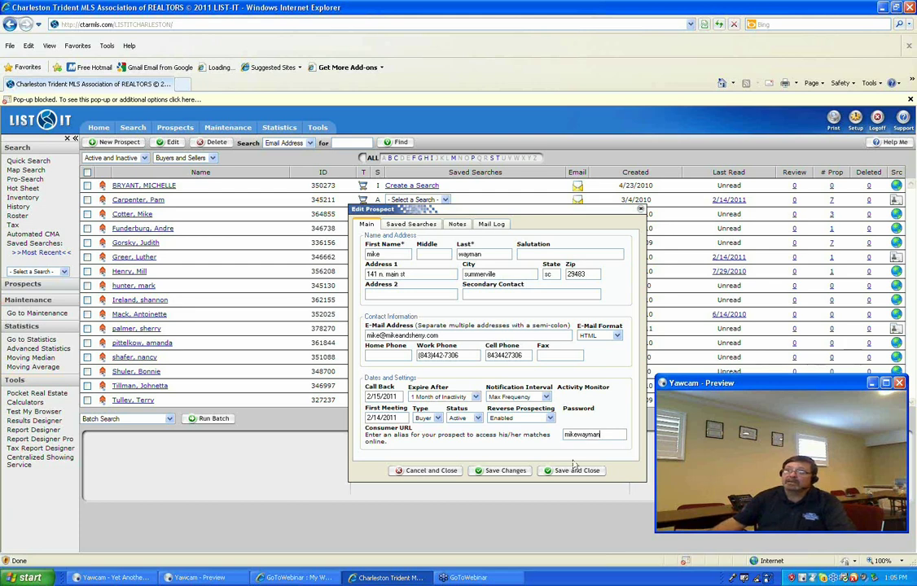
{"action": "left_click", "coordinate": [507, 471]}
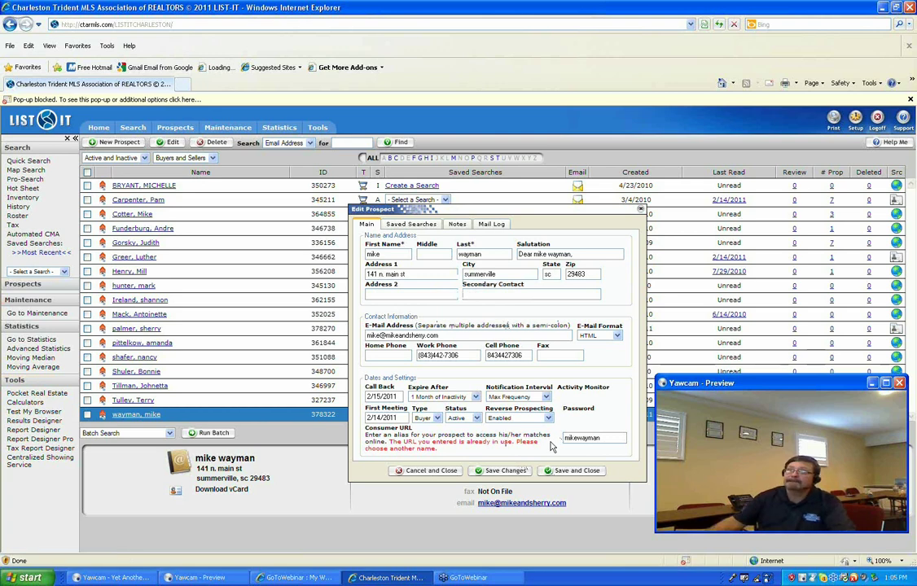
{"action": "left_click", "coordinate": [517, 473]}
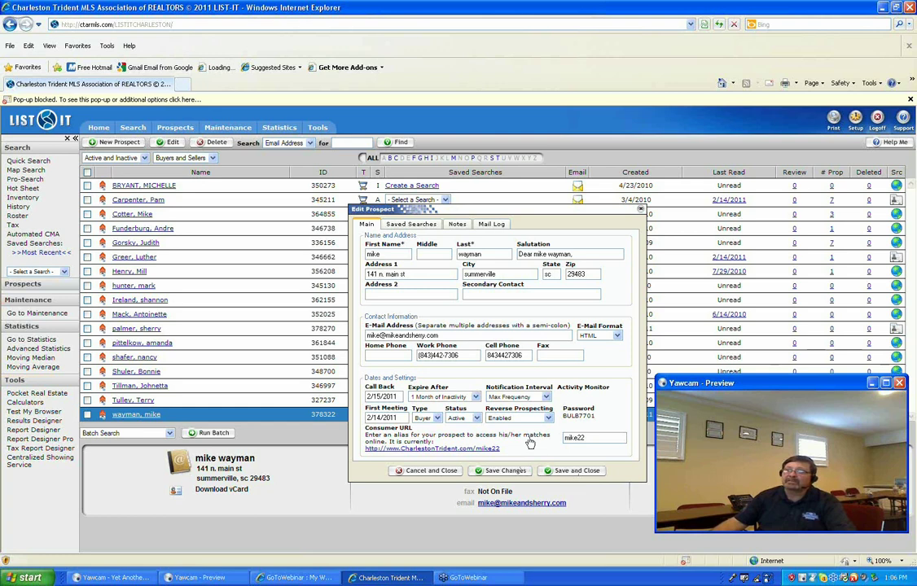
Save and close the prospect, then reopen its record from the Prospects list.
{"action": "left_click", "coordinate": [577, 471]}
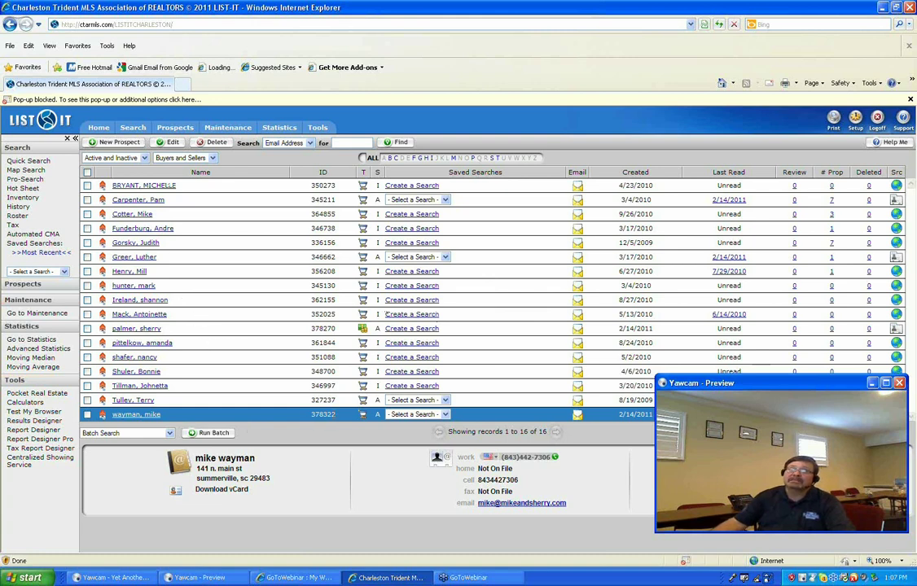
{"action": "left_click", "coordinate": [121, 418]}
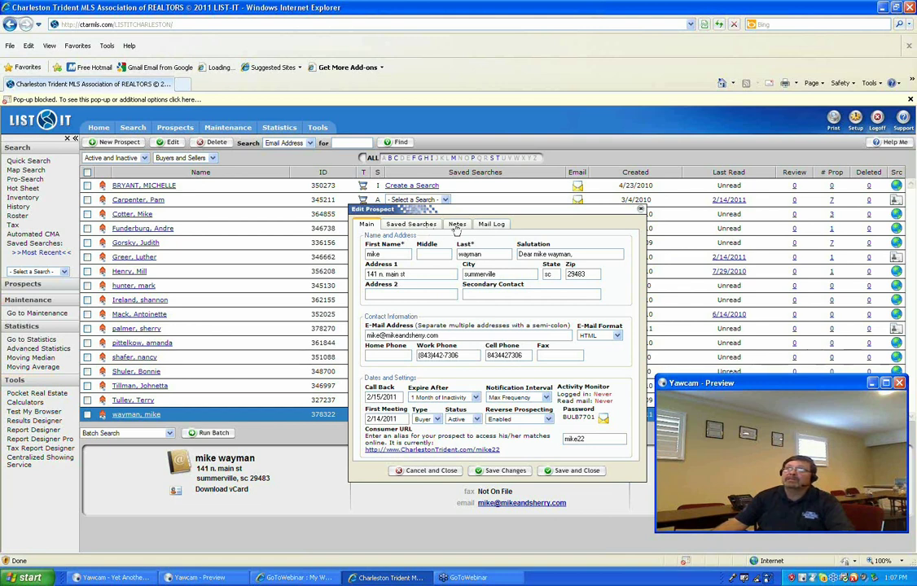
Show the prospect's Notes section, still empty at 0 characters.
{"action": "left_click", "coordinate": [456, 228]}
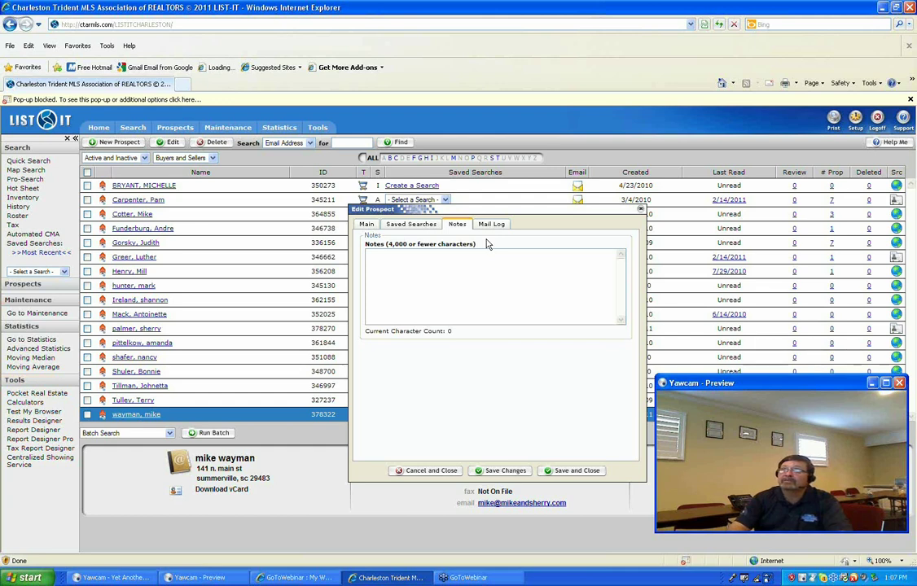
Add notes '2/14 meet clients for the first time' and '2/15 sent them listing or updated cma', then save.
{"action": "type", "text": "2/14 meet clients for the first time"}
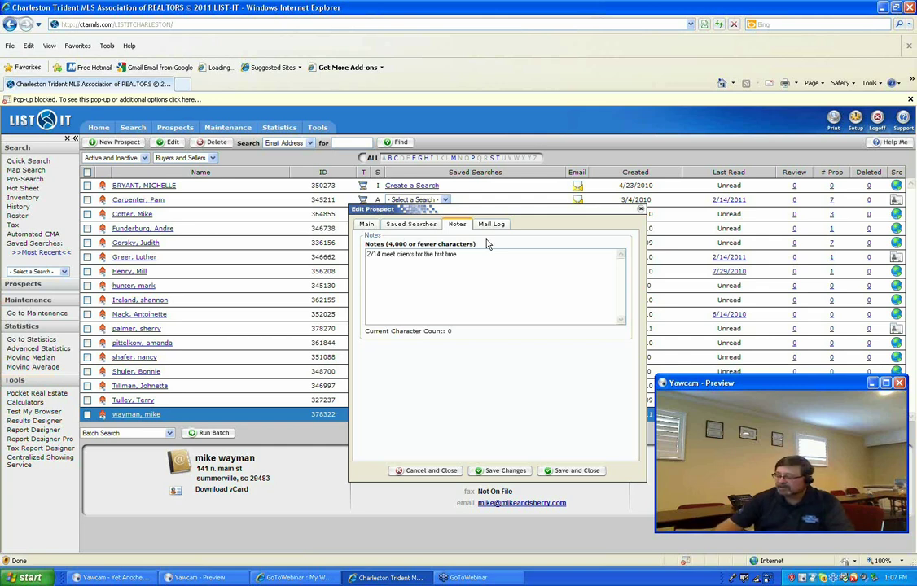
{"action": "key", "text": "Return"}
{"action": "type", "text": "2/15 se"}
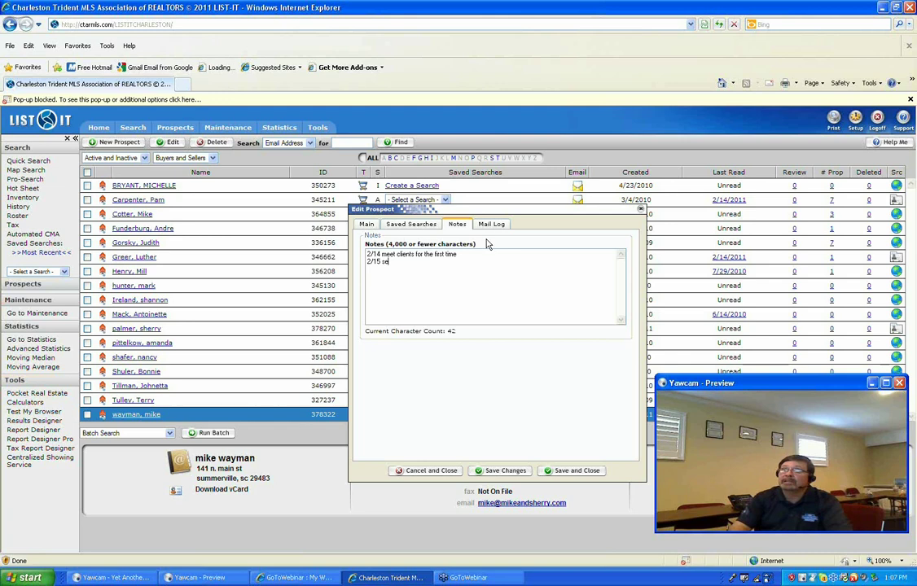
{"action": "type", "text": "nt them listing or"}
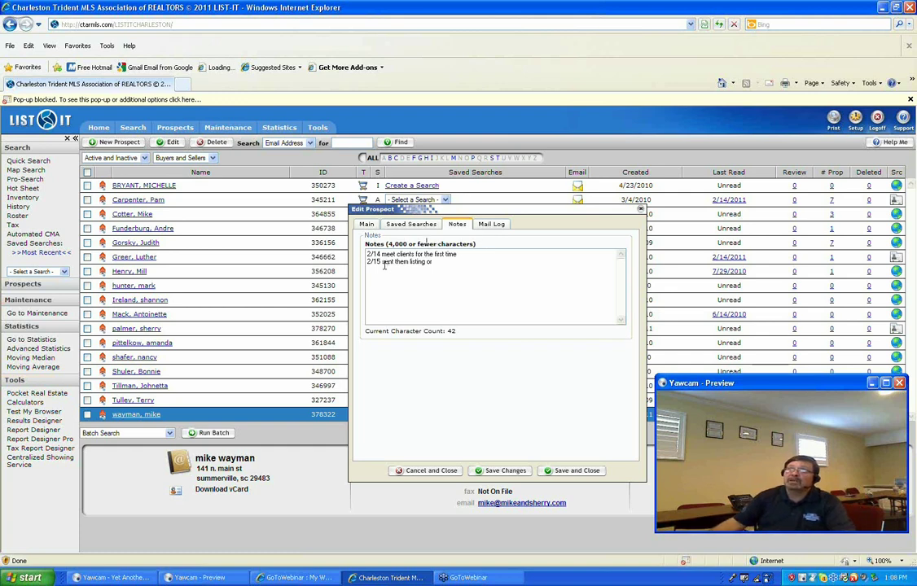
{"action": "type", "text": "updated cma"}
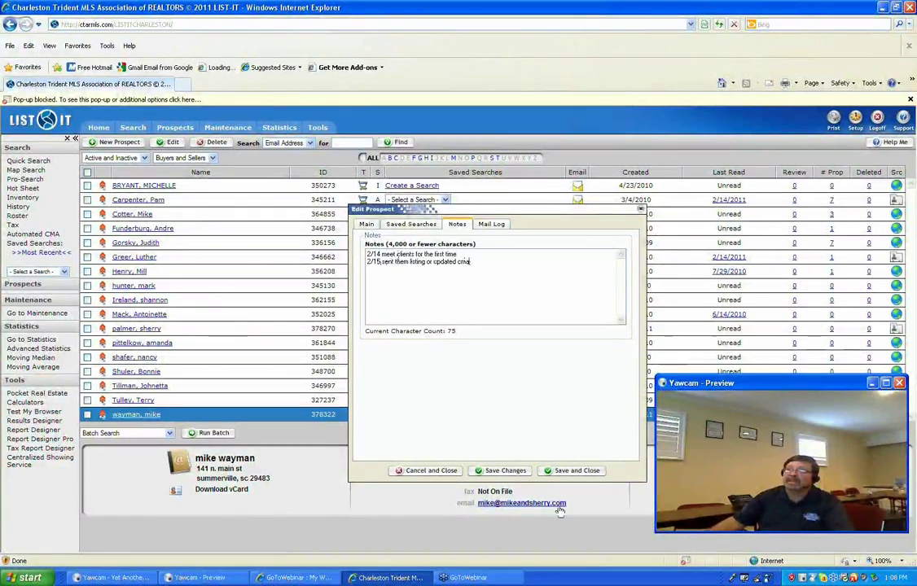
{"action": "left_click", "coordinate": [510, 471]}
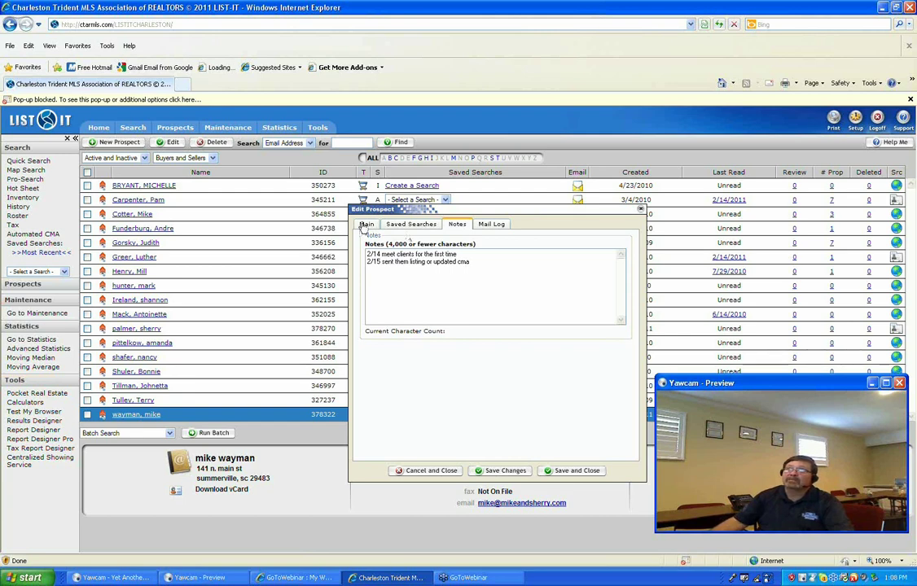
Review the prospect's Main details, then save and close the editor.
{"action": "left_click", "coordinate": [366, 225]}
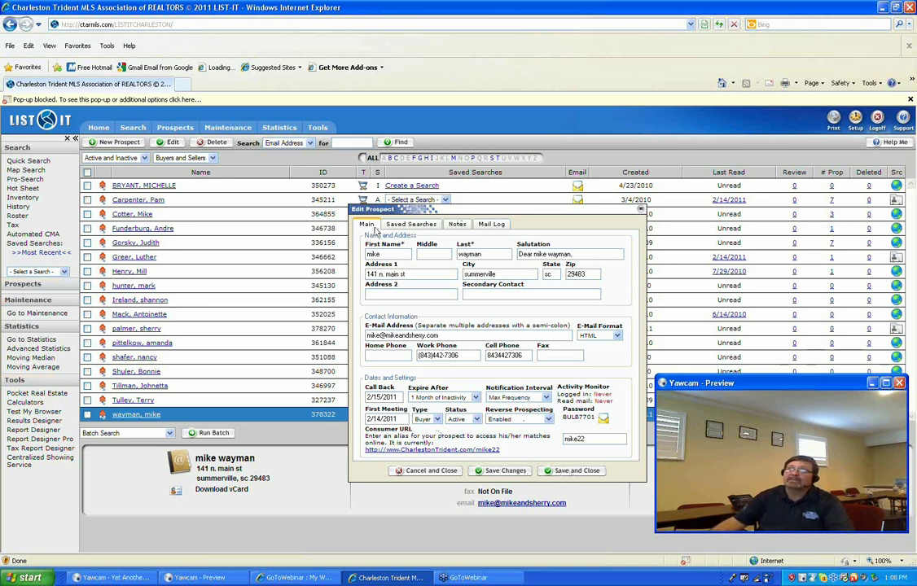
{"action": "left_click", "coordinate": [586, 472]}
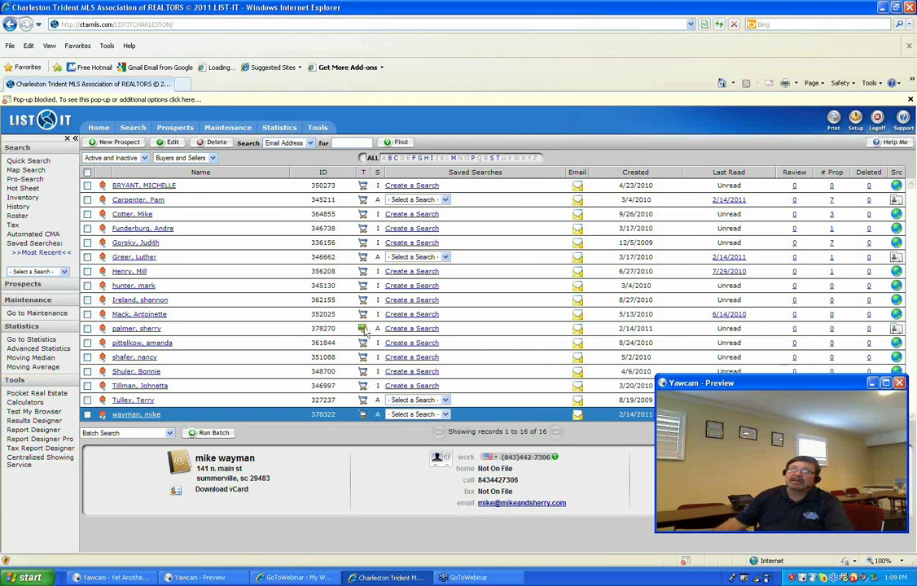
{"action": "mouse_move", "coordinate": [364, 333]}
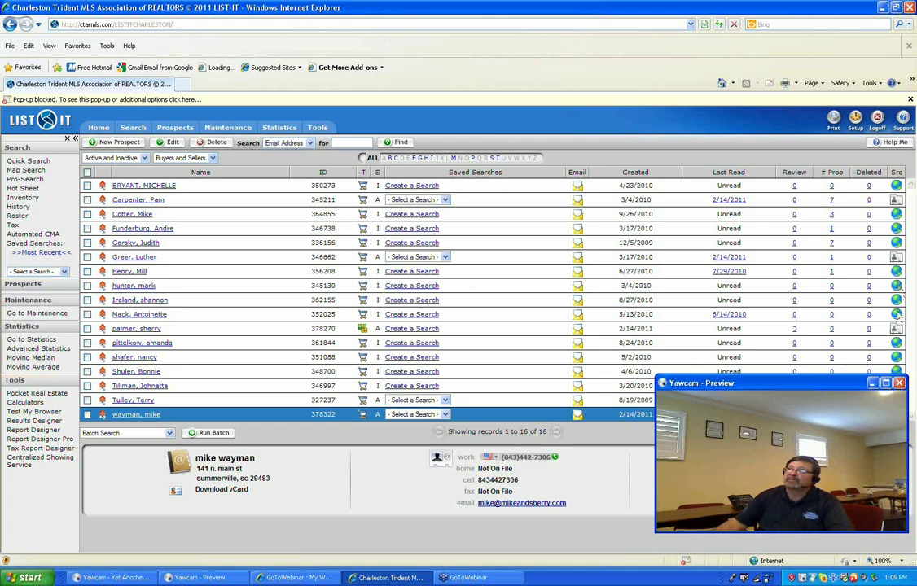
{"action": "mouse_move", "coordinate": [899, 315]}
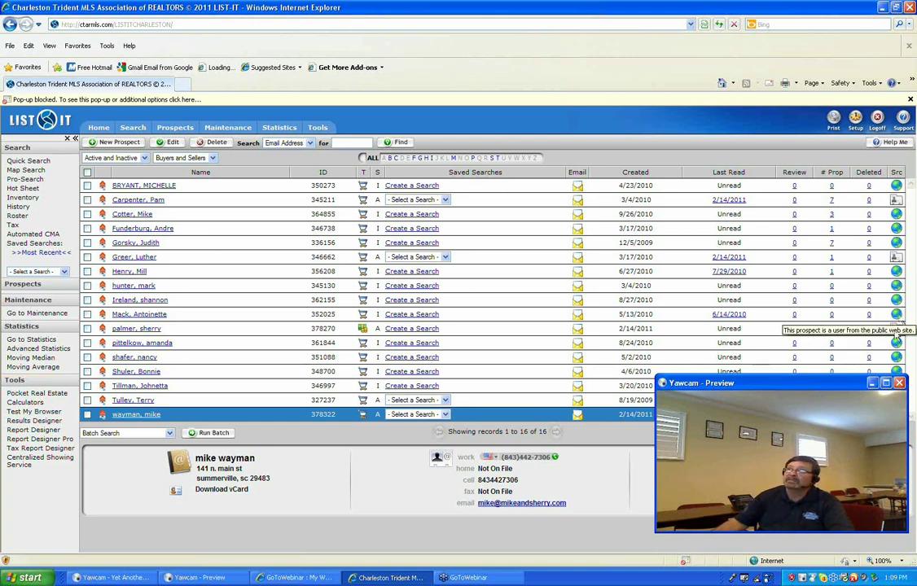
{"action": "mouse_move", "coordinate": [896, 333]}
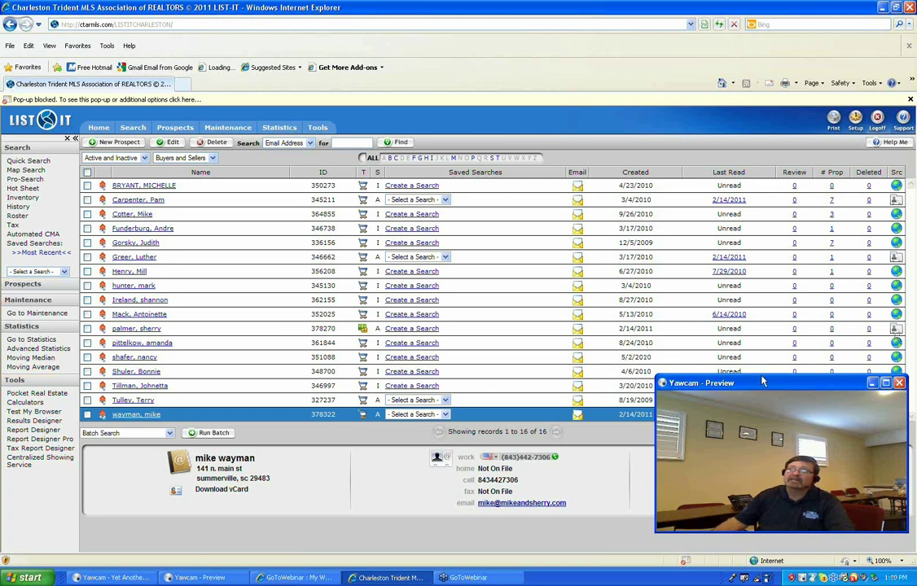
{"action": "left_click_drag", "start_coordinate": [774, 385], "coordinate": [785, 348]}
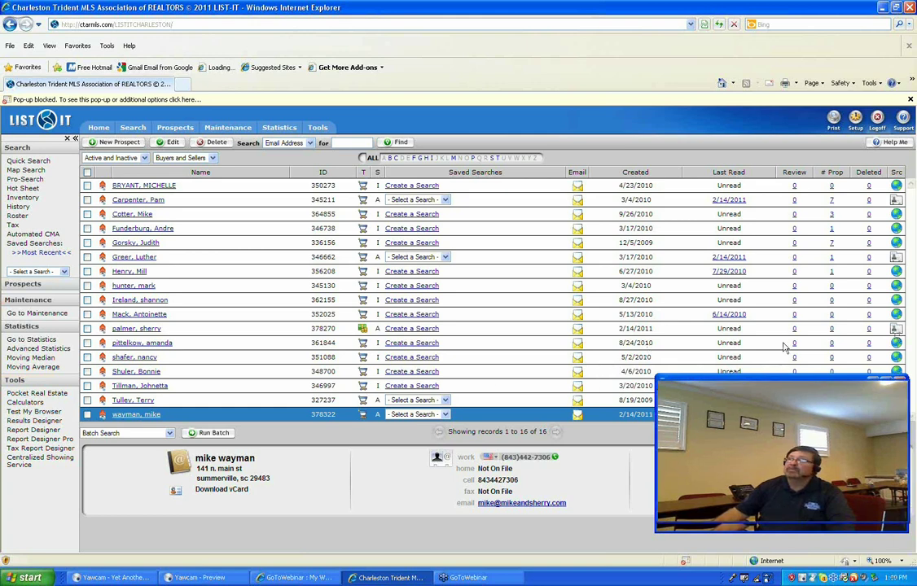
{"action": "left_click_drag", "start_coordinate": [784, 347], "coordinate": [778, 51]}
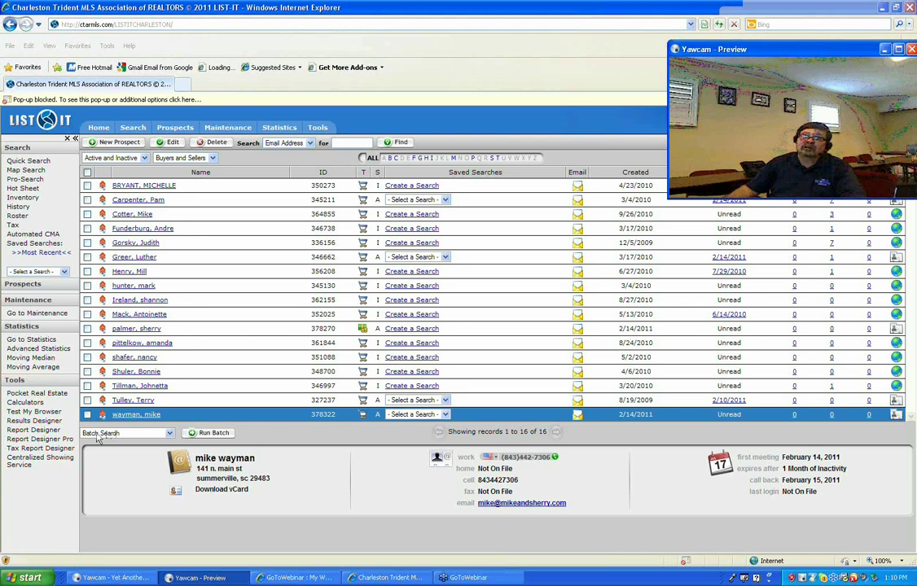
{"action": "left_click", "coordinate": [171, 435]}
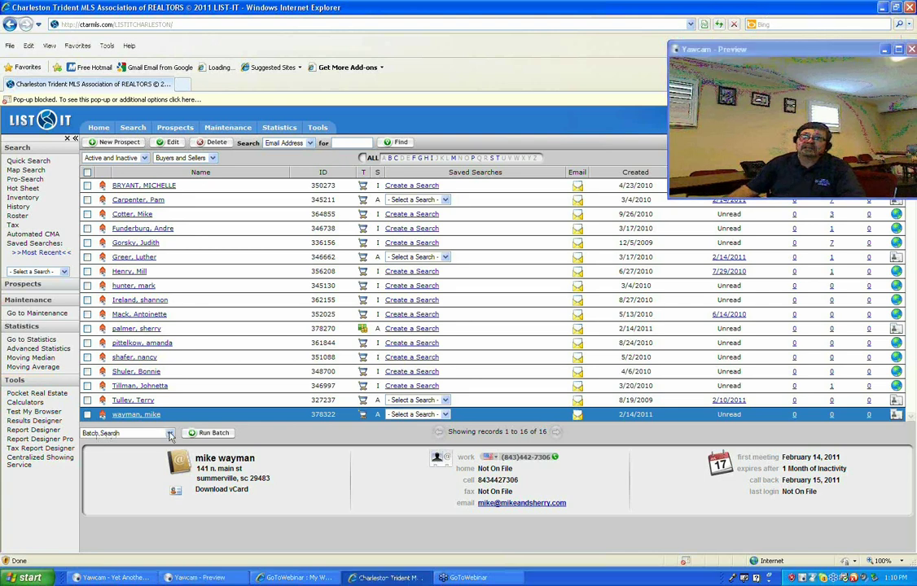
{"action": "left_click", "coordinate": [170, 435]}
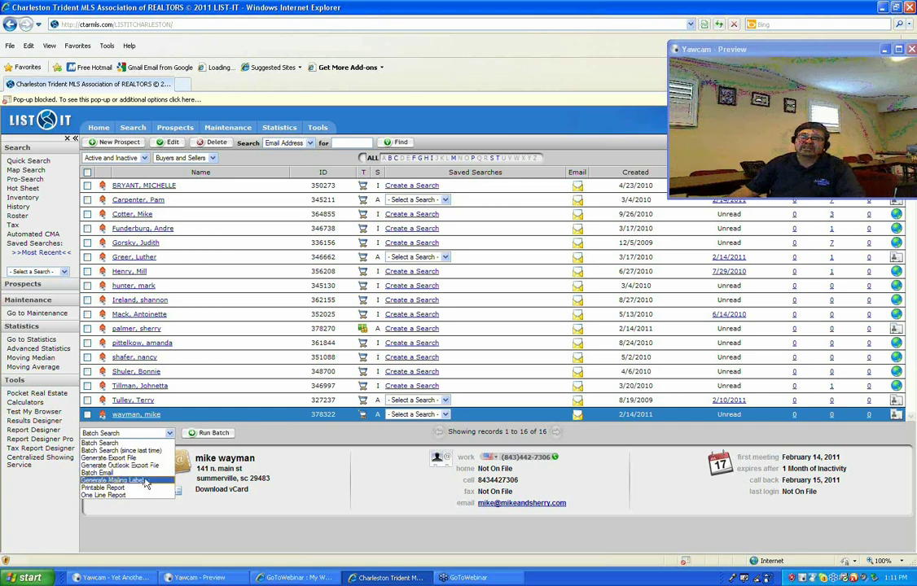
{"action": "left_click", "coordinate": [250, 434]}
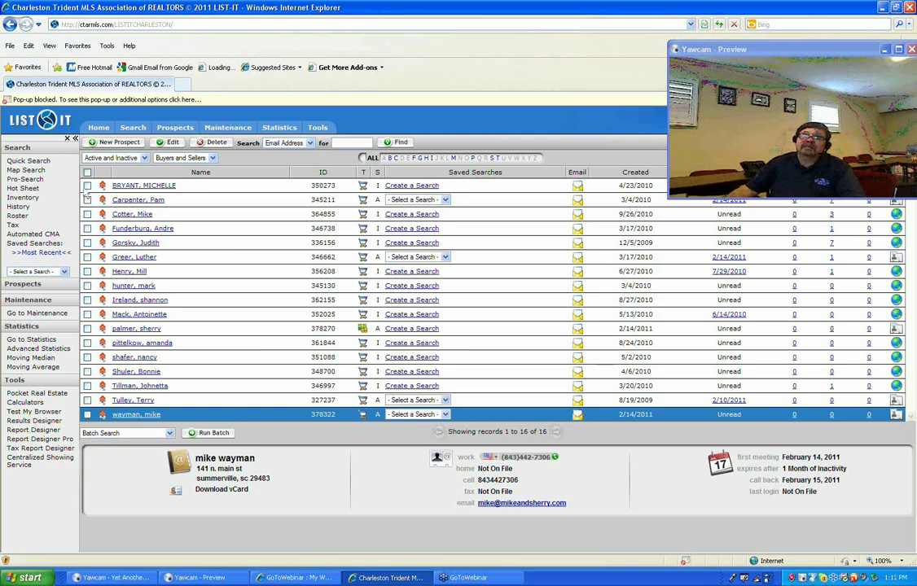
Check the second, third and fourth prospects and run Batch Email on them.
{"action": "left_click", "coordinate": [87, 199]}
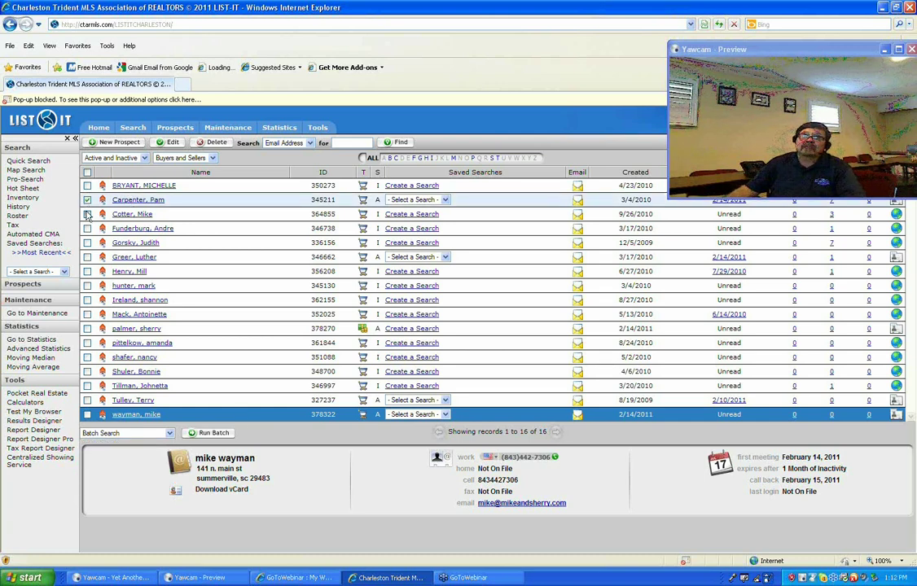
{"action": "left_click", "coordinate": [87, 214]}
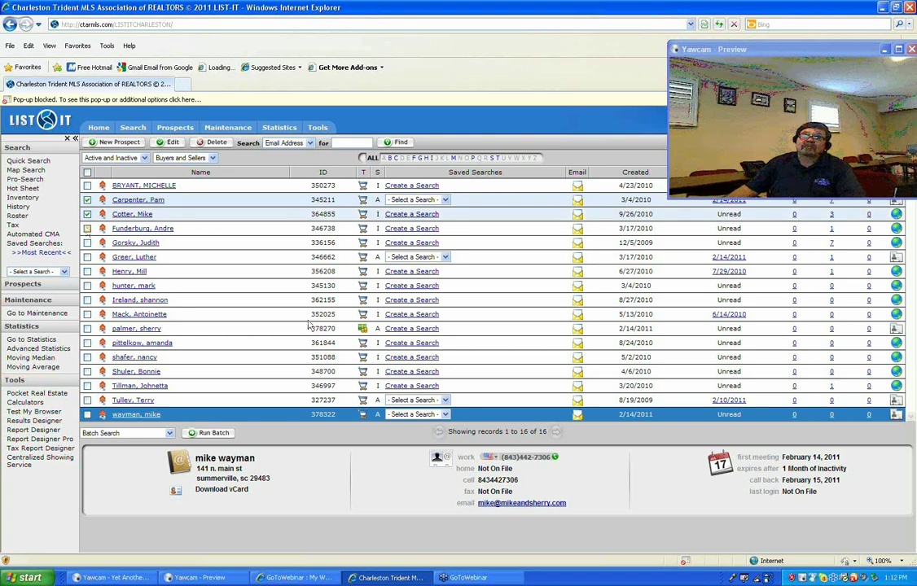
{"action": "left_click", "coordinate": [87, 228]}
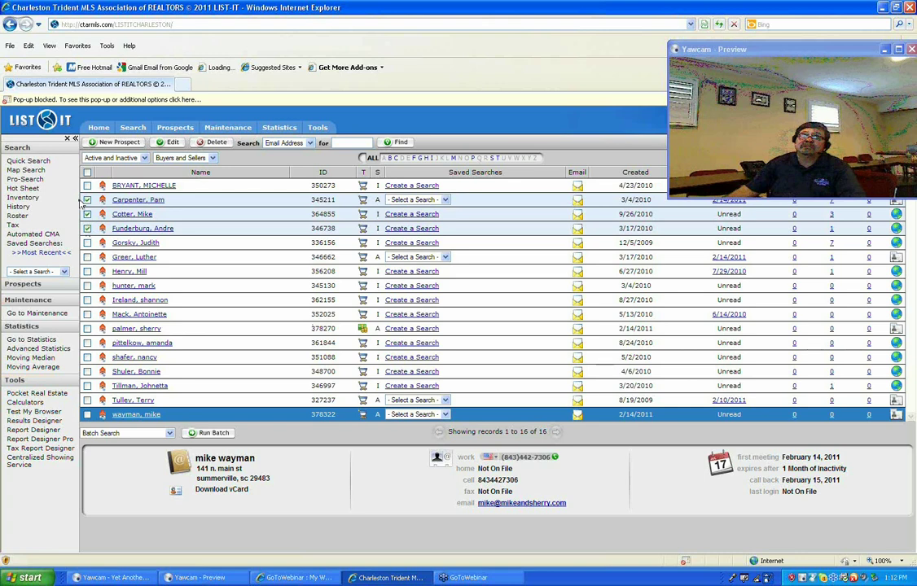
{"action": "left_click", "coordinate": [170, 435]}
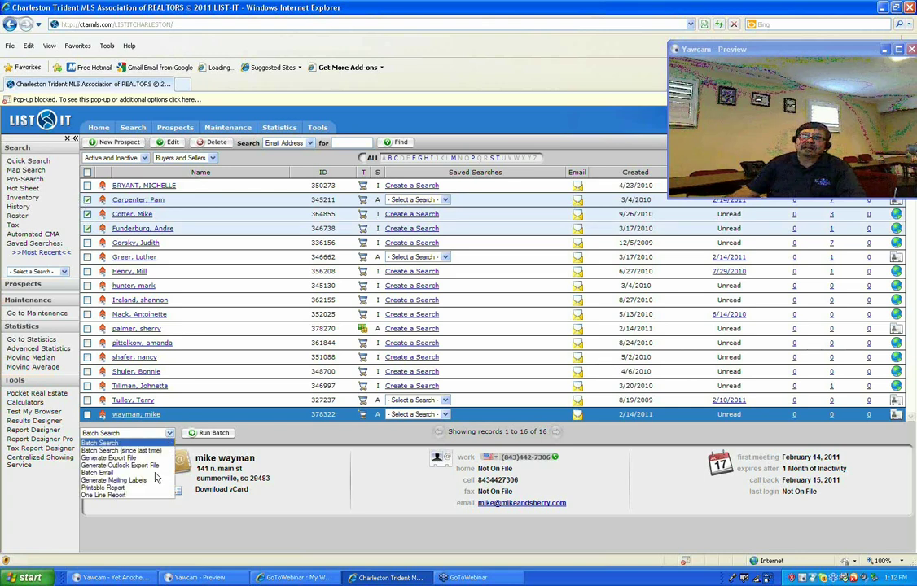
{"action": "left_click", "coordinate": [106, 472]}
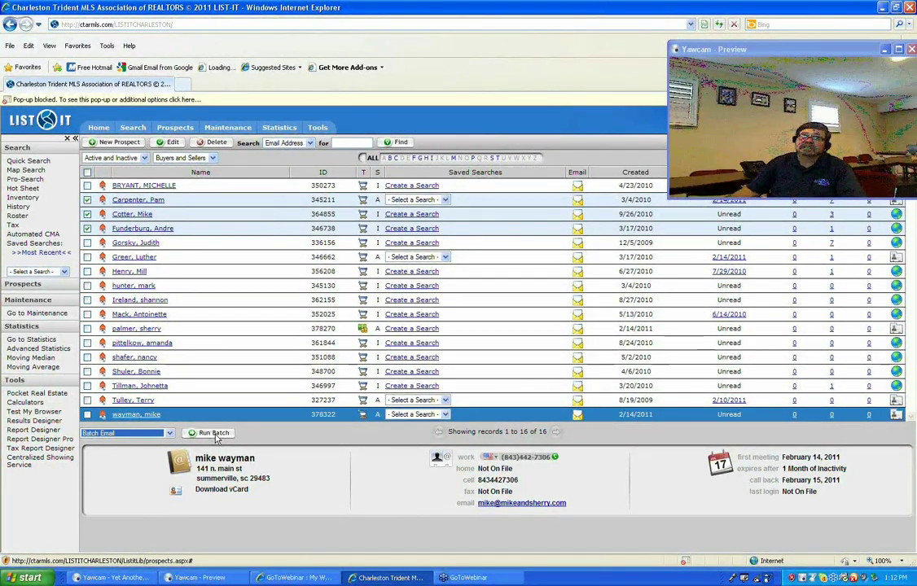
{"action": "left_click", "coordinate": [214, 435]}
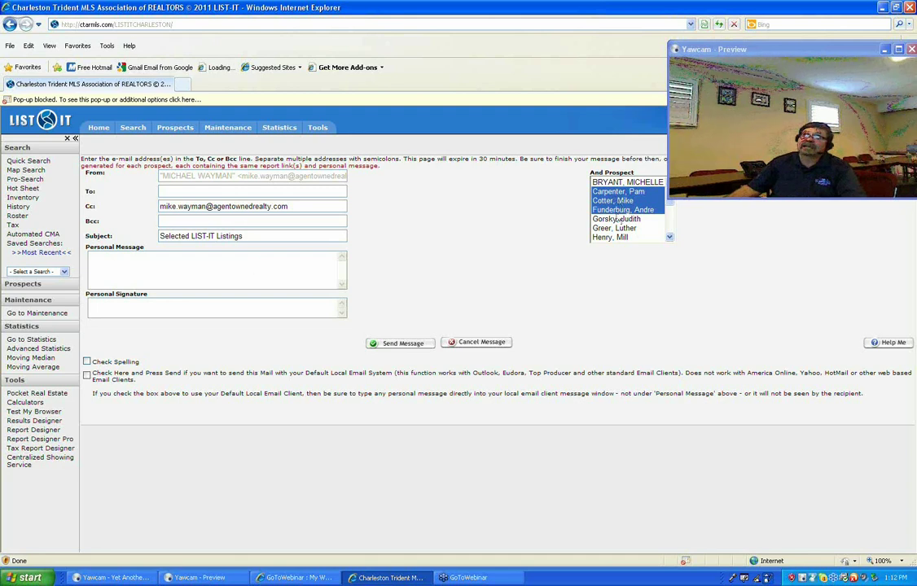
Write the personal message 'I am having an open house this weekend ....' in the batch e-mail.
{"action": "left_click", "coordinate": [268, 262]}
{"action": "type", "text": "I"}
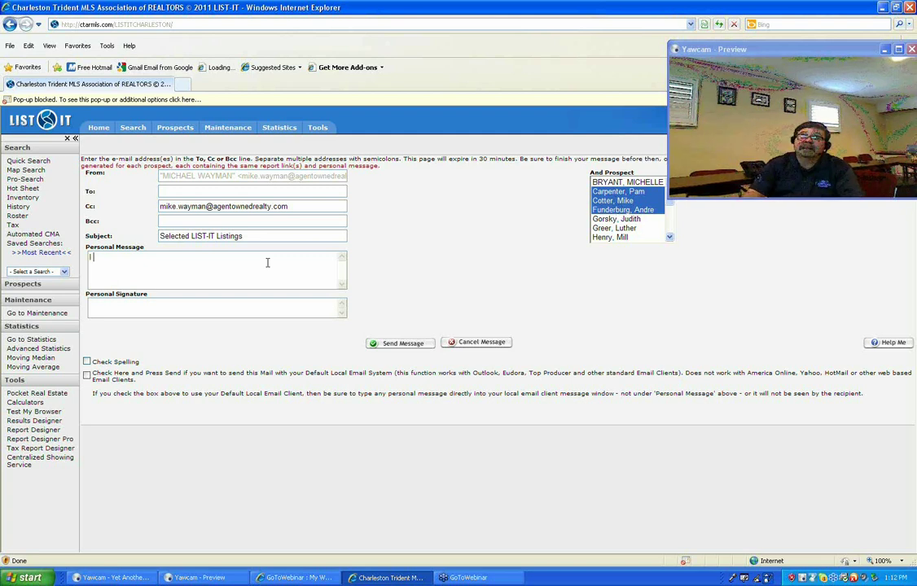
{"action": "type", "text": "'v"}
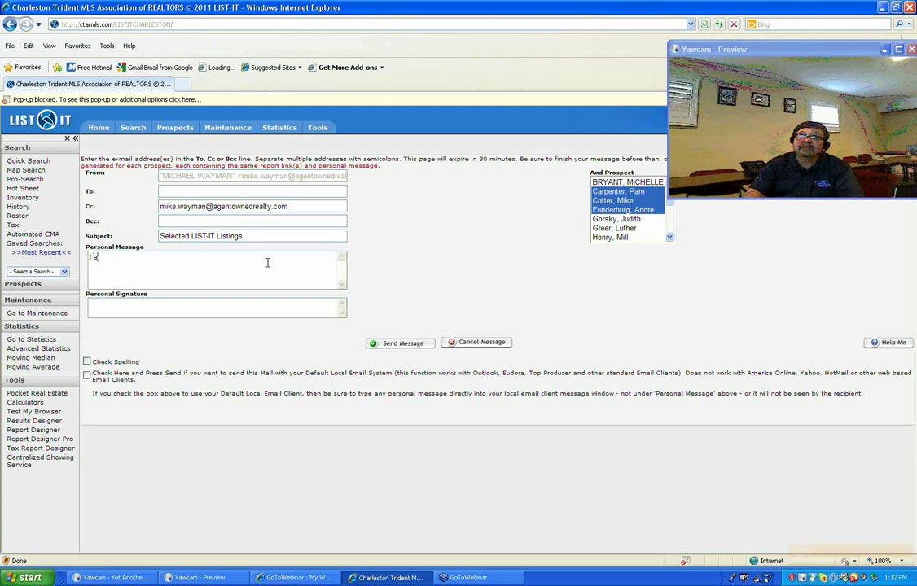
{"action": "type", "text": "m having"}
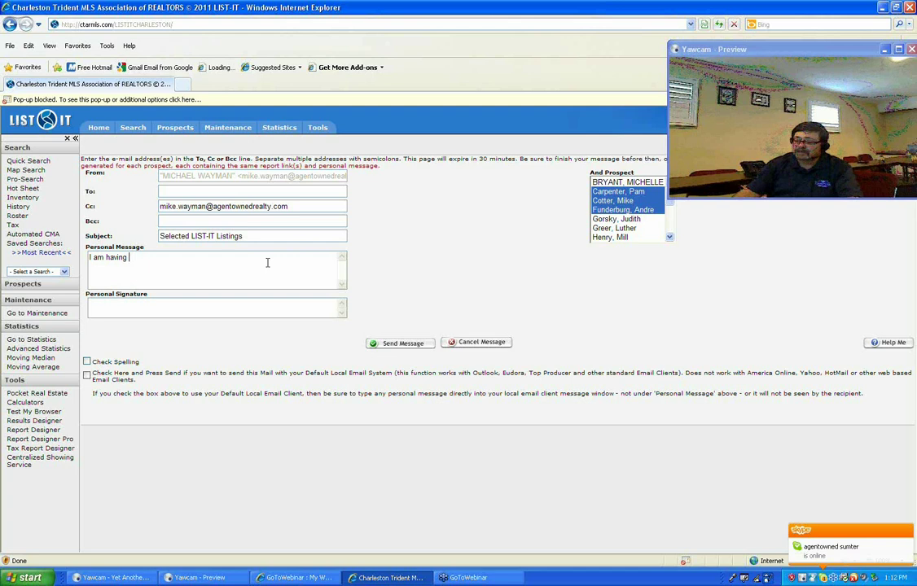
{"action": "type", "text": "an open house this weekend ...."}
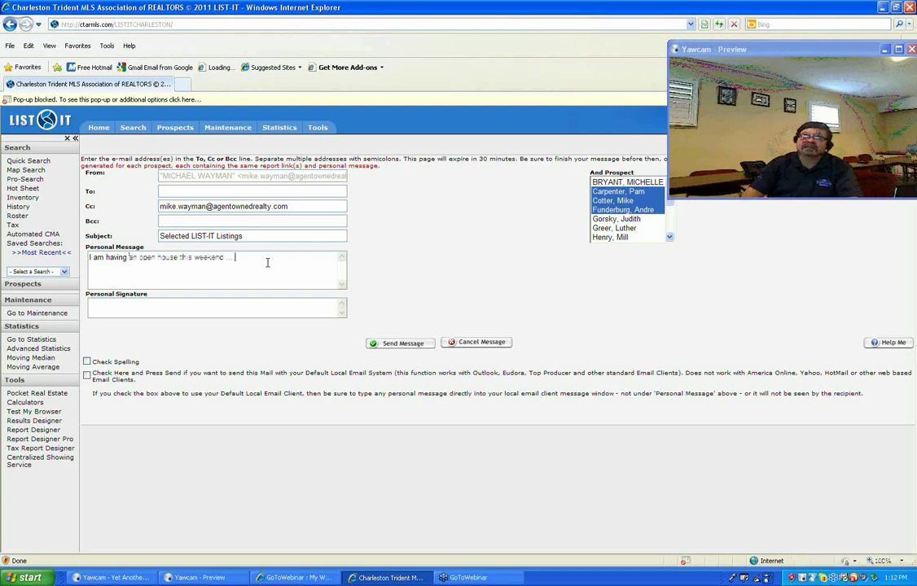
Send the open house message, leaving the Personal Signature box blank.
{"action": "left_click", "coordinate": [402, 343]}
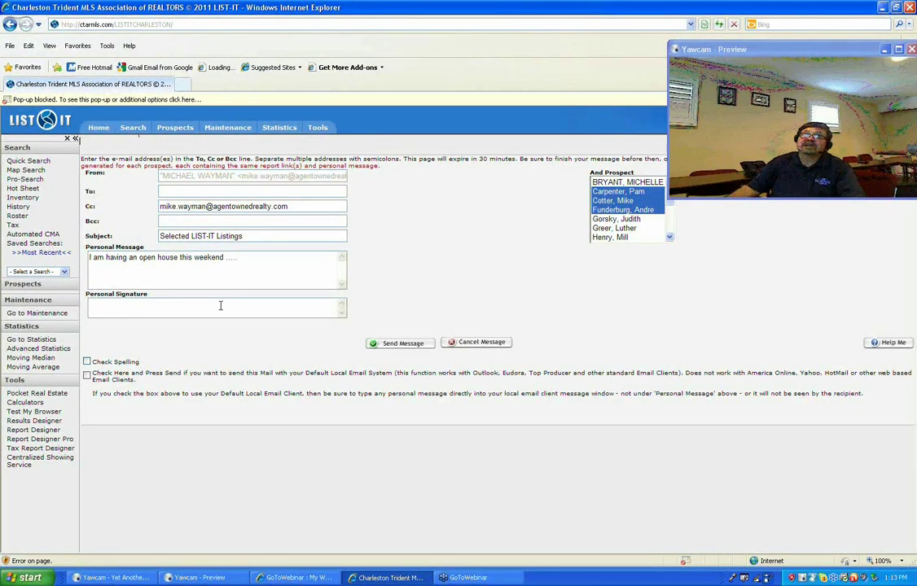
{"action": "left_click", "coordinate": [139, 305]}
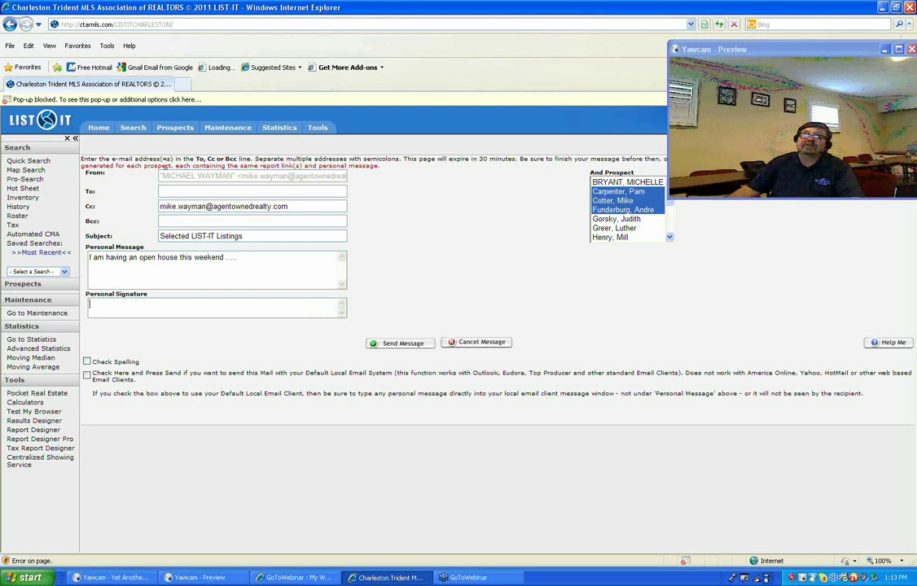
{"action": "mouse_move", "coordinate": [178, 130]}
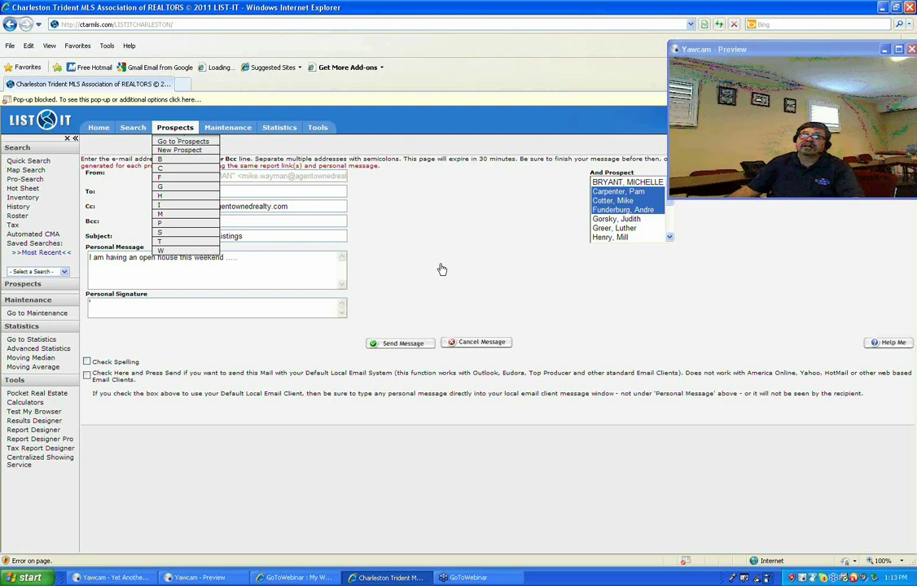
Back on the prospects list, check several prospects and then select all 17.
{"action": "left_click", "coordinate": [169, 127]}
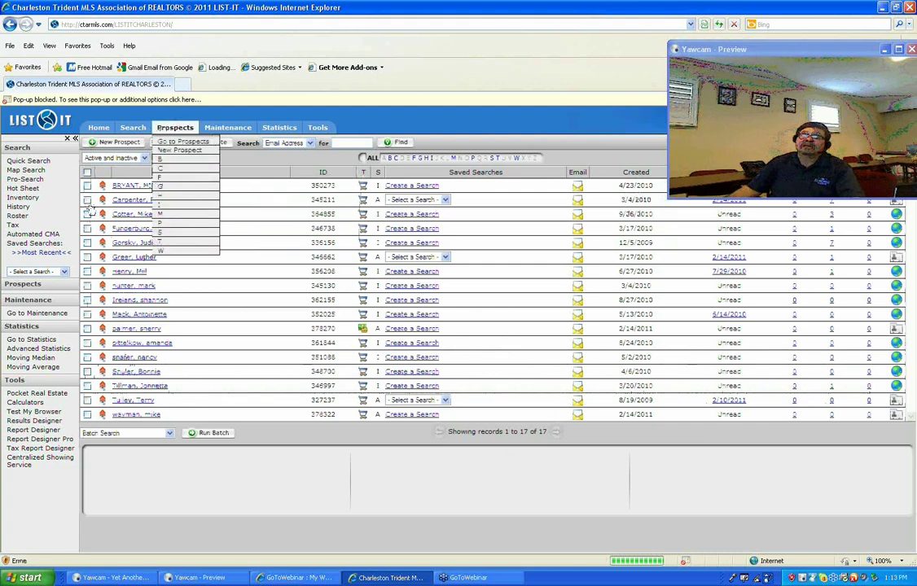
{"action": "left_click", "coordinate": [87, 200]}
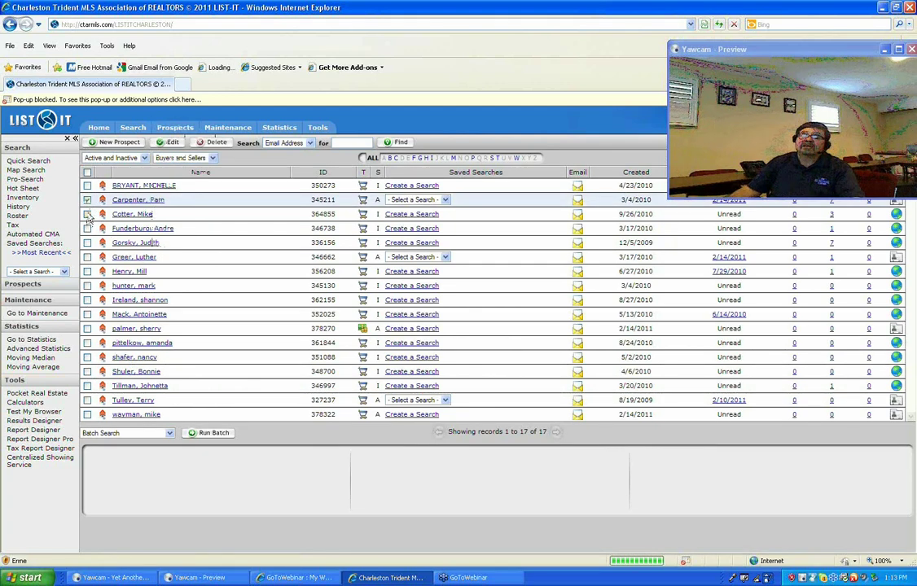
{"action": "left_click", "coordinate": [87, 214]}
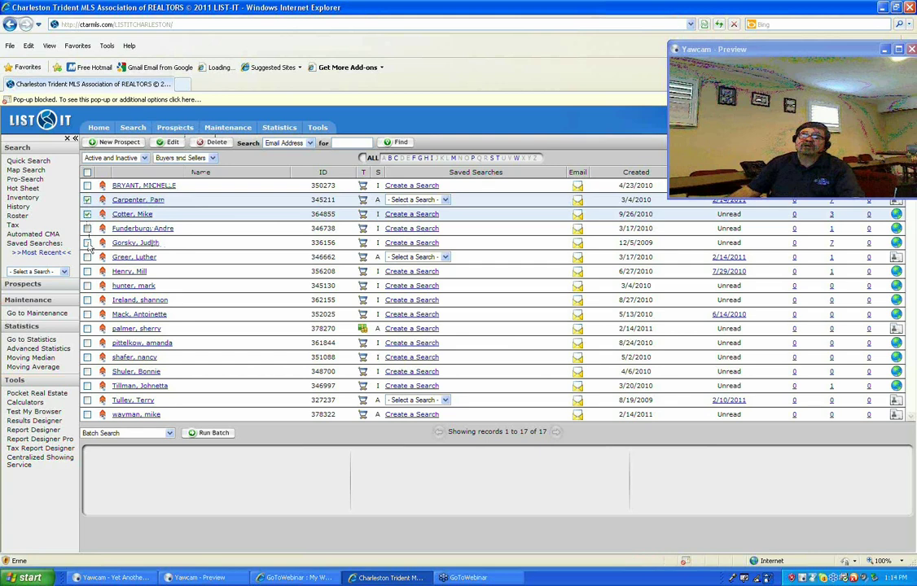
{"action": "left_click", "coordinate": [88, 228]}
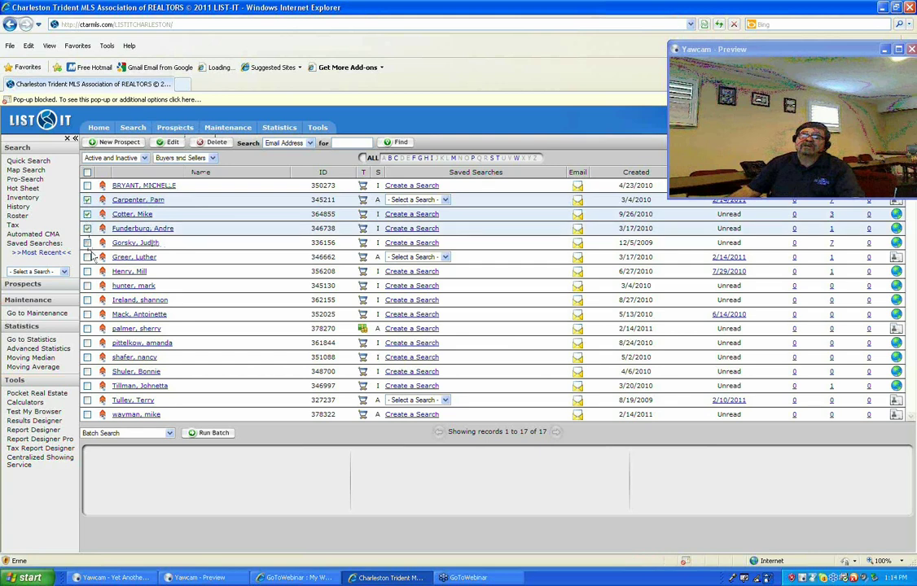
{"action": "left_click", "coordinate": [87, 243]}
{"action": "left_click", "coordinate": [88, 257]}
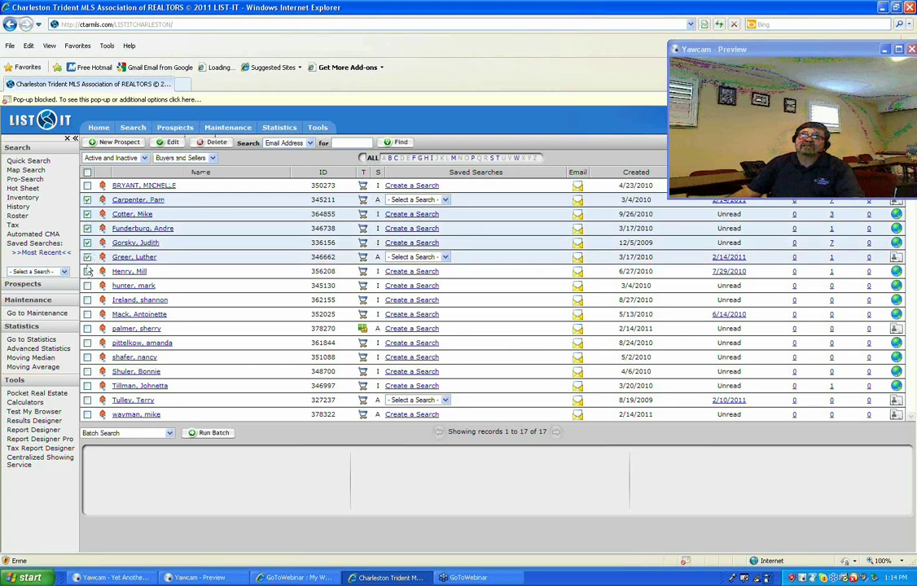
{"action": "left_click", "coordinate": [87, 271]}
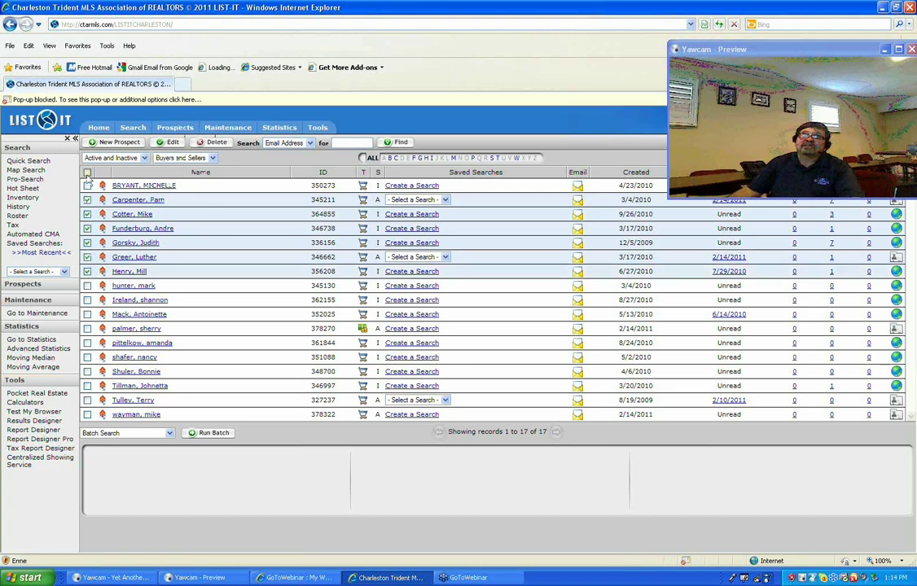
{"action": "left_click", "coordinate": [87, 172]}
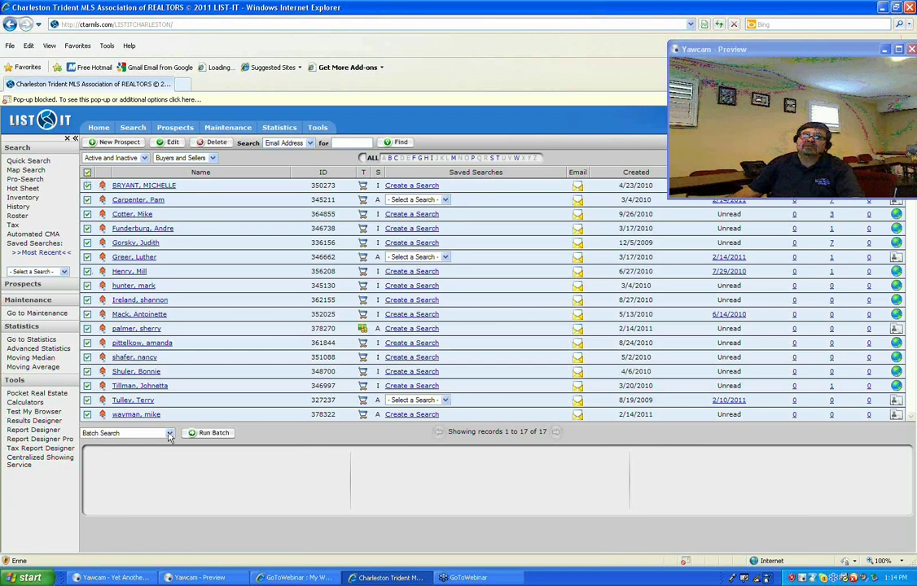
Run the Generate Mailing Labels batch action for the selected prospects.
{"action": "left_click", "coordinate": [170, 434]}
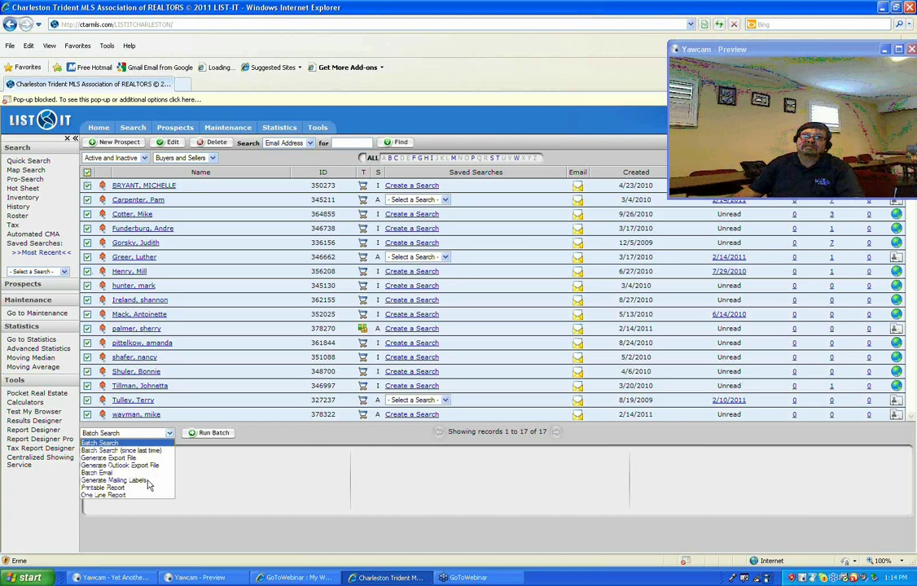
{"action": "left_click", "coordinate": [147, 481]}
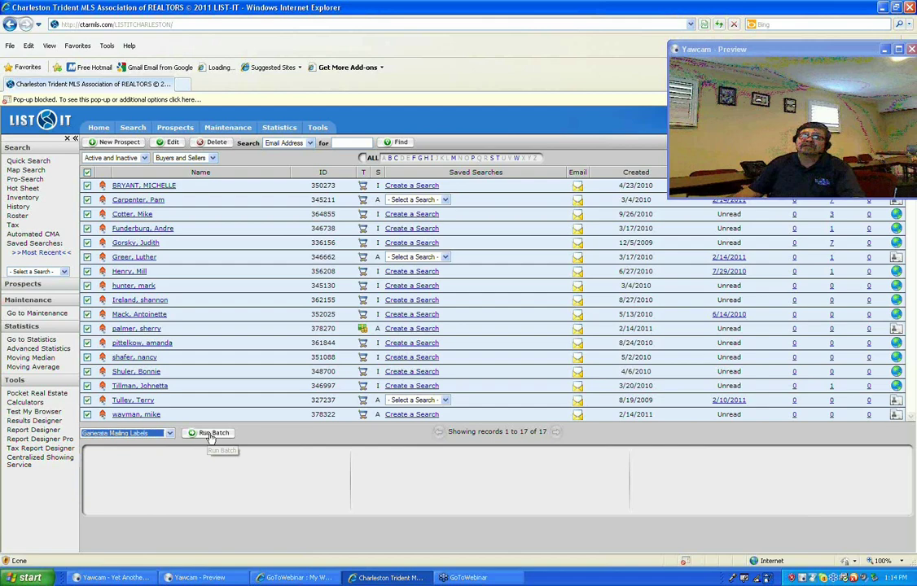
{"action": "left_click", "coordinate": [212, 434]}
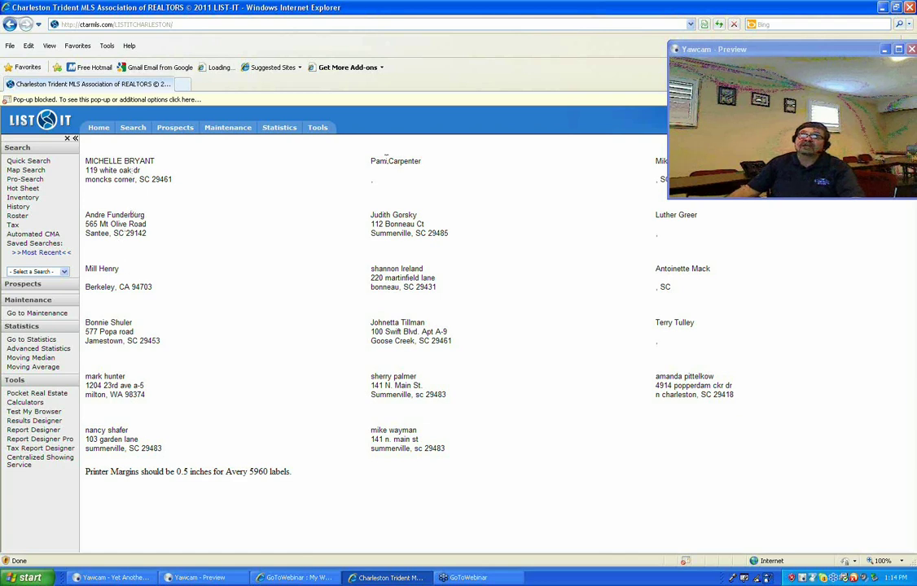
Leave the mailing labels page for the prospects list via the Prospects menu.
{"action": "left_click", "coordinate": [183, 130]}
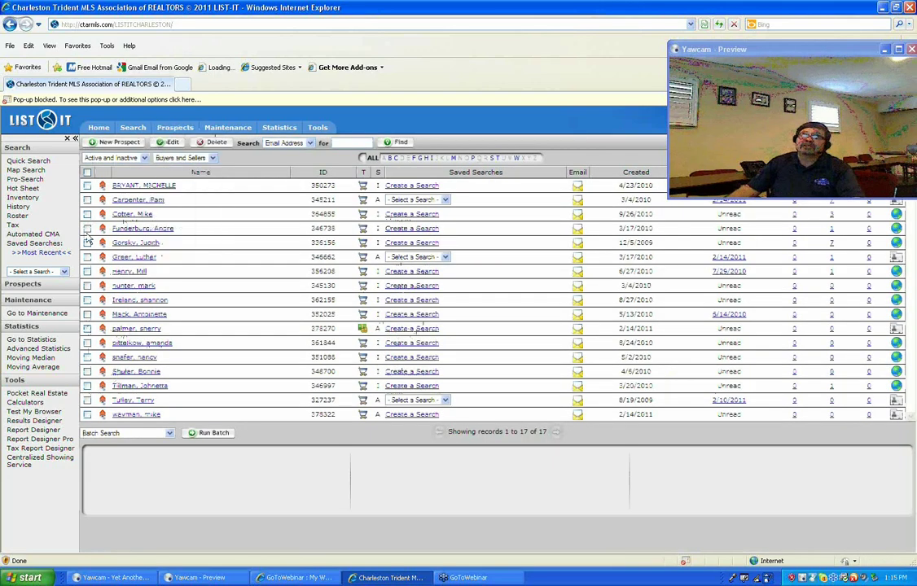
Select all 17 prospects and run a One Line Report batch on them.
{"action": "left_click", "coordinate": [87, 174]}
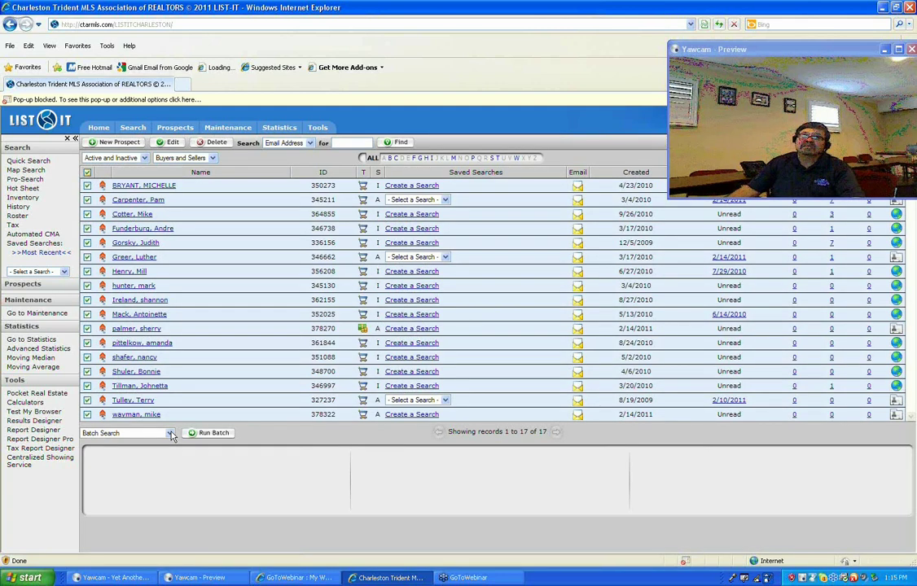
{"action": "left_click", "coordinate": [170, 434]}
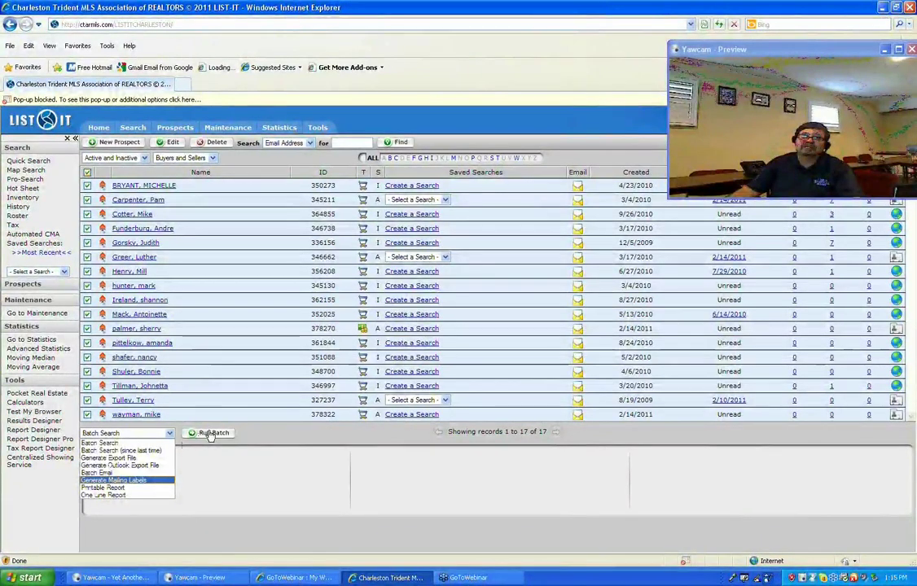
{"action": "key", "text": "Up"}
{"action": "key", "text": "Up"}
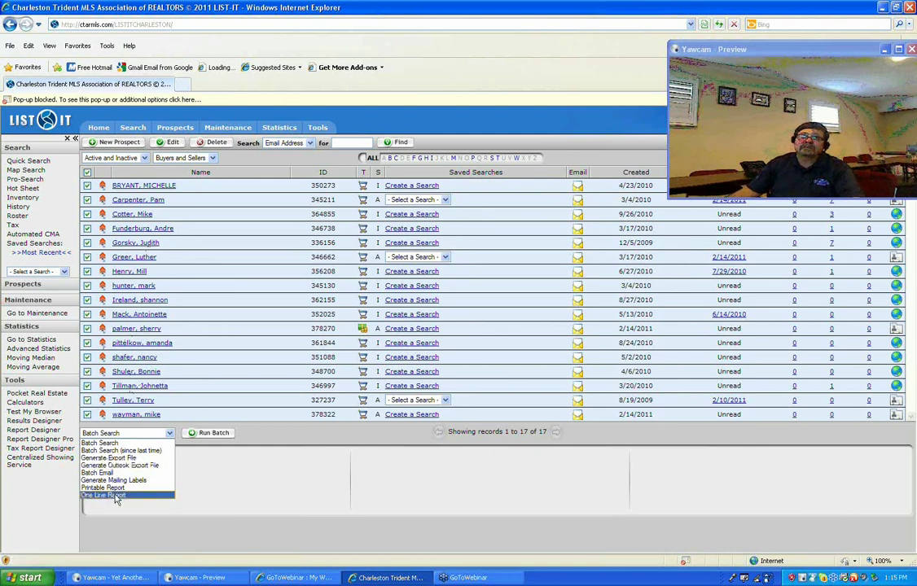
{"action": "left_click", "coordinate": [115, 495]}
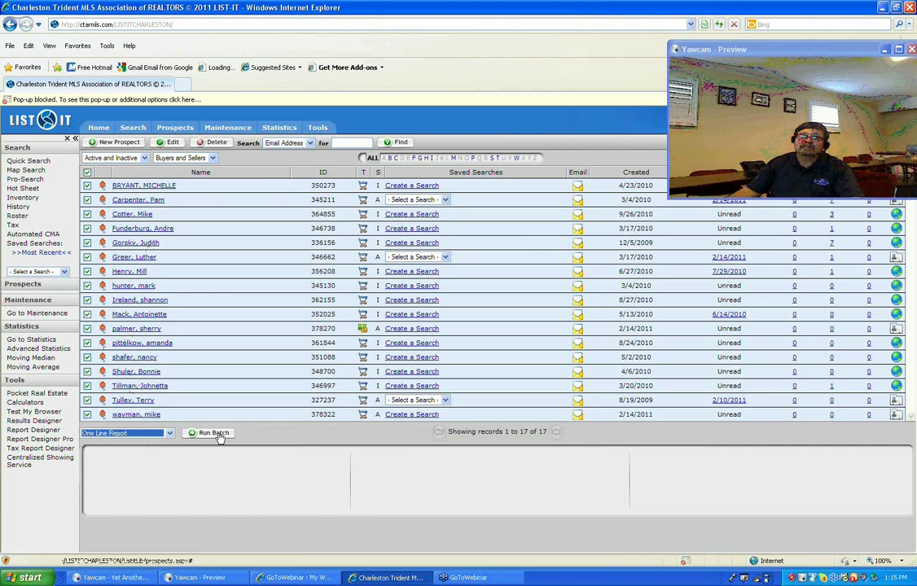
{"action": "left_click", "coordinate": [216, 435]}
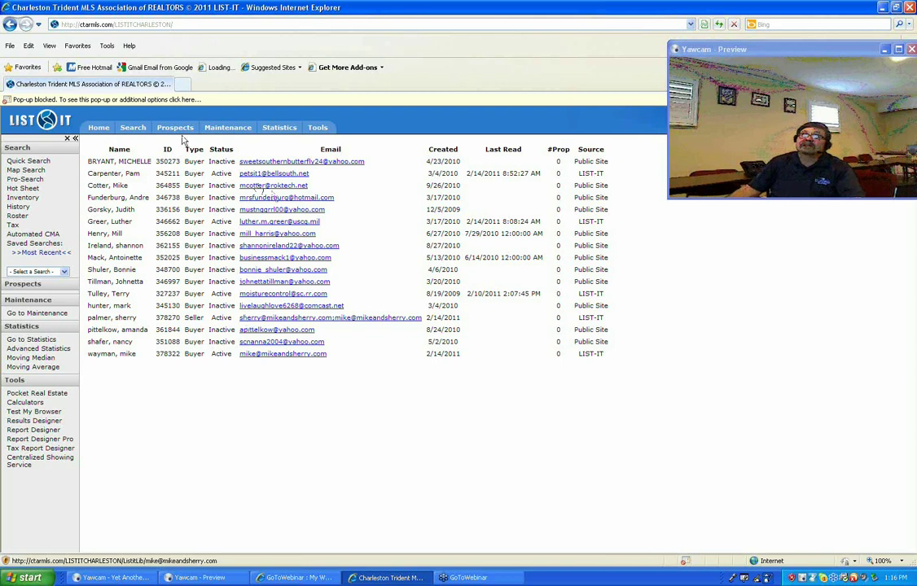
Return from the one-line report to the full Prospects page.
{"action": "mouse_move", "coordinate": [175, 131]}
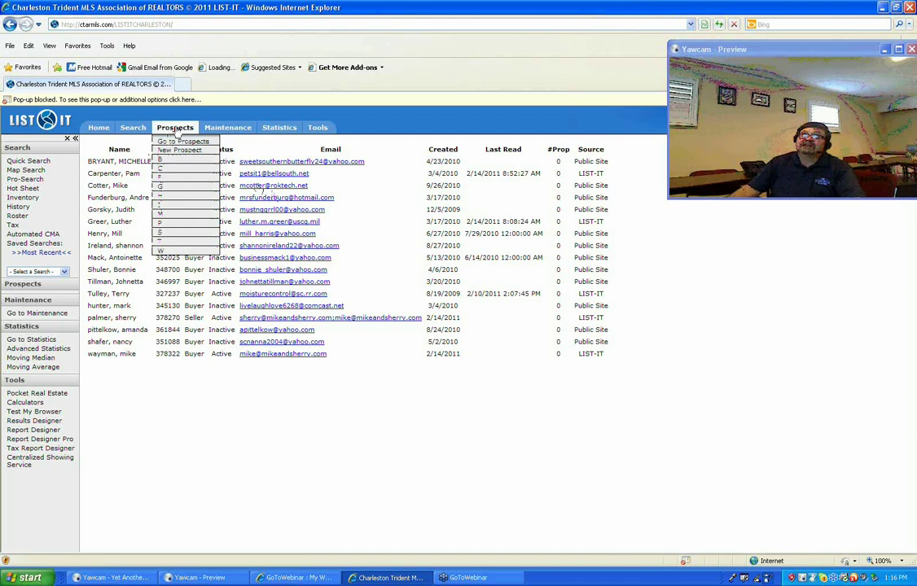
{"action": "left_click", "coordinate": [177, 131]}
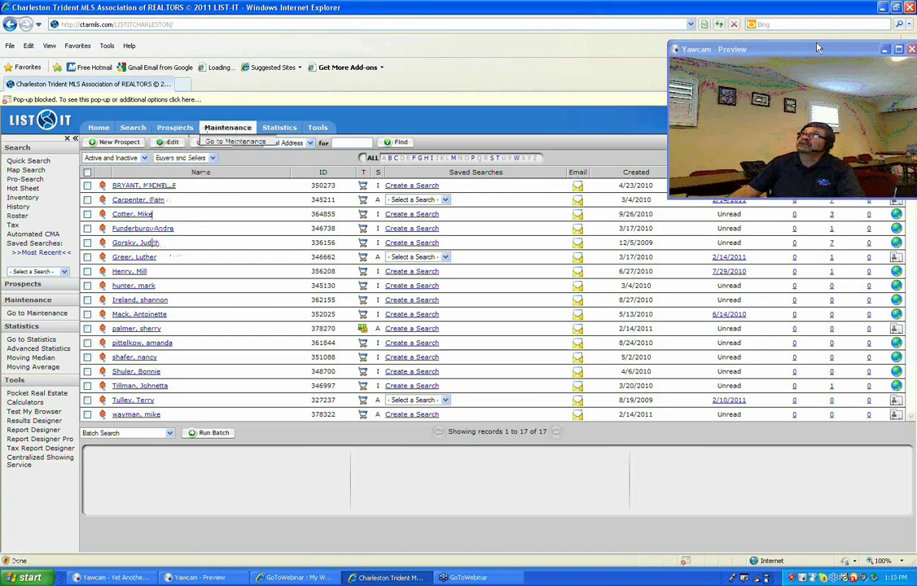
Run a Printable Report batch for the only seller prospect, then go back to the list.
{"action": "left_click_drag", "start_coordinate": [818, 48], "coordinate": [780, 402]}
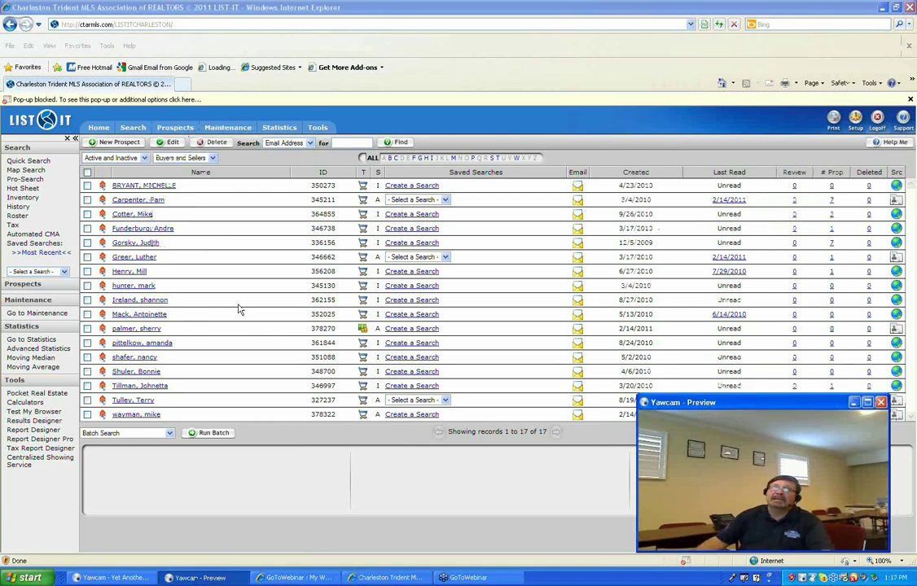
{"action": "left_click", "coordinate": [168, 436]}
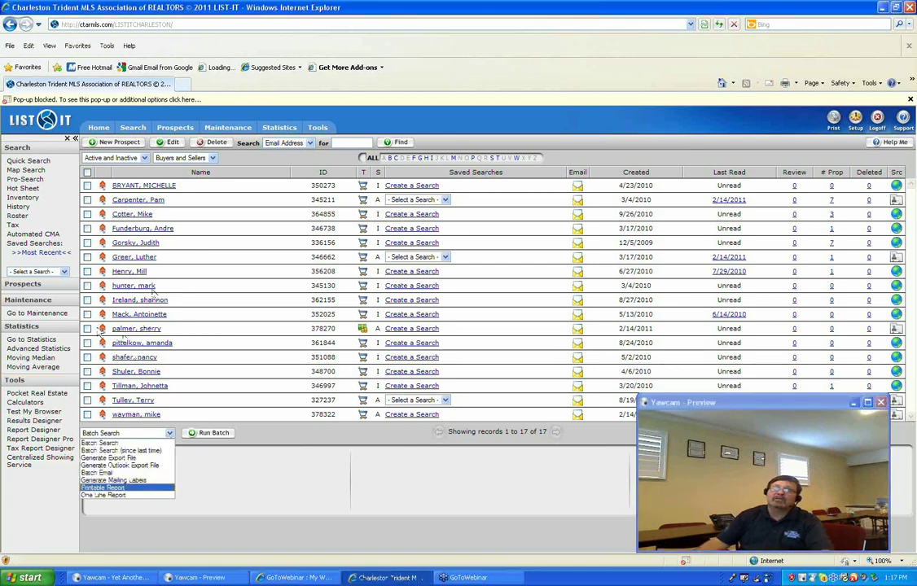
{"action": "left_click", "coordinate": [87, 329]}
{"action": "left_click", "coordinate": [169, 434]}
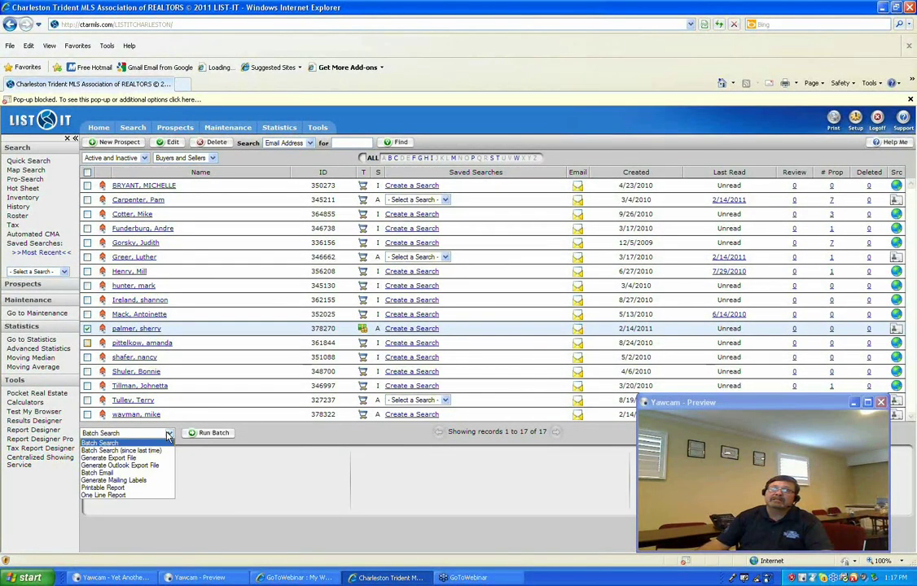
{"action": "left_click", "coordinate": [147, 489]}
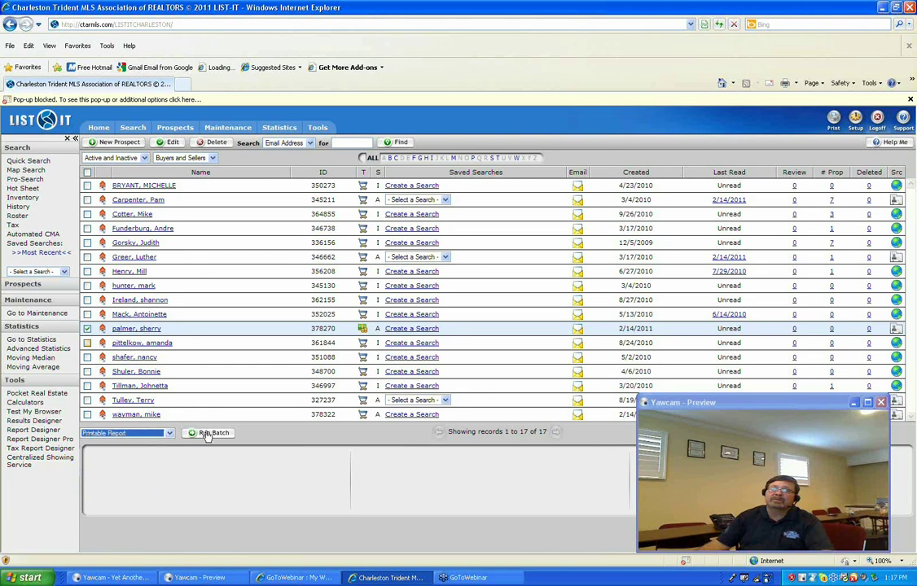
{"action": "left_click", "coordinate": [207, 434]}
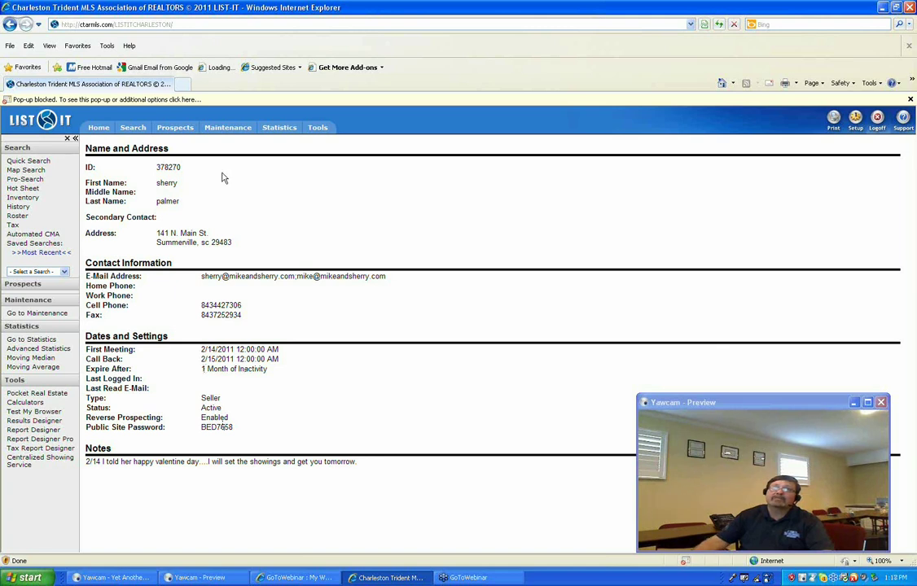
{"action": "left_click", "coordinate": [180, 133]}
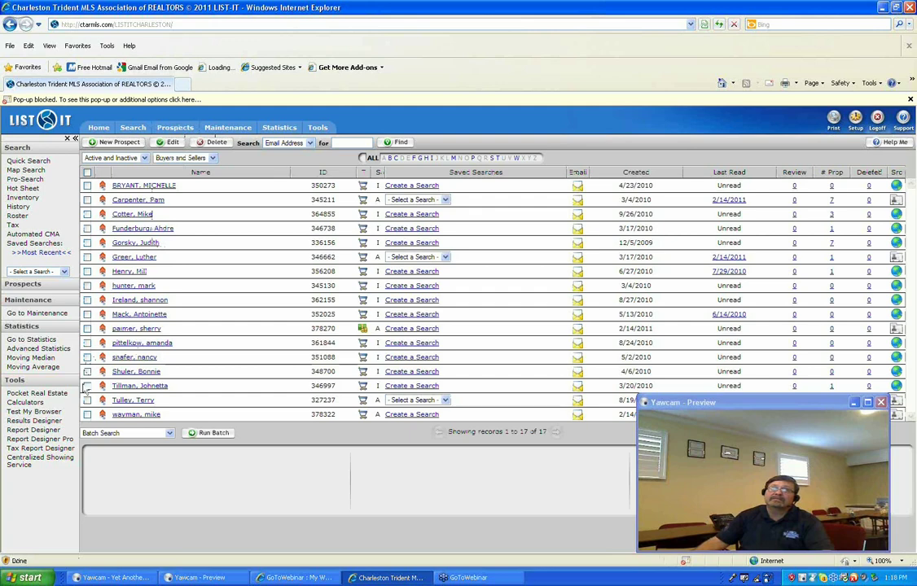
Run a Printable Report for the prospect created 2/14/2011 and return to the prospects list.
{"action": "left_click", "coordinate": [88, 329]}
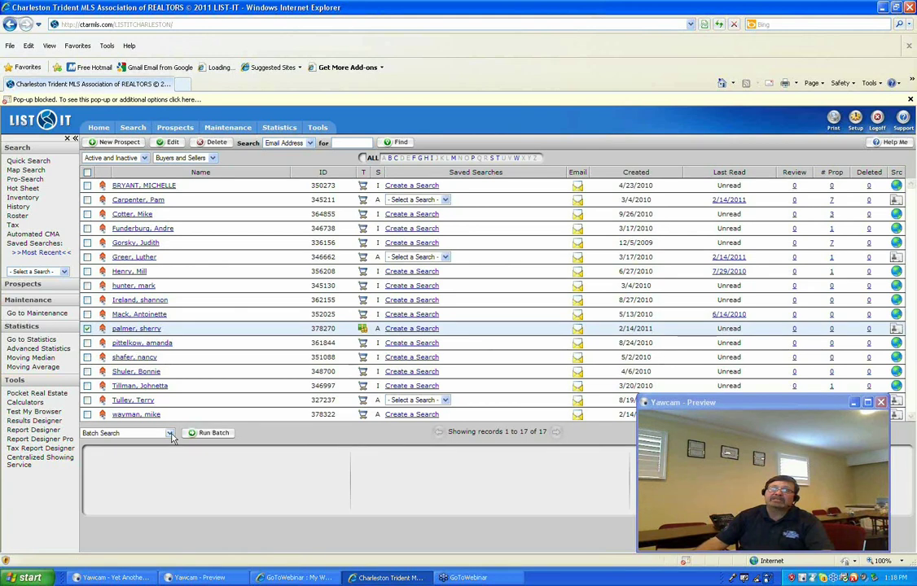
{"action": "left_click", "coordinate": [170, 435]}
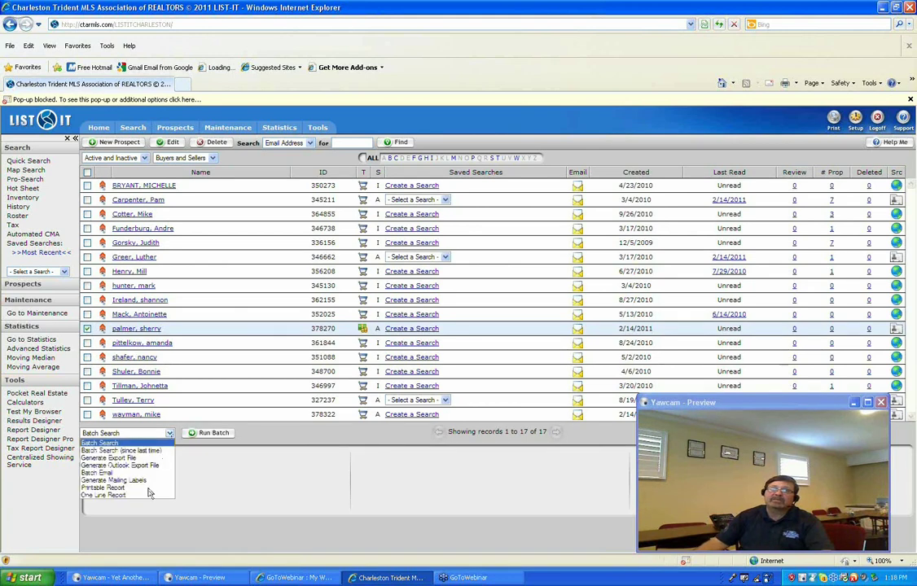
{"action": "left_click", "coordinate": [149, 489]}
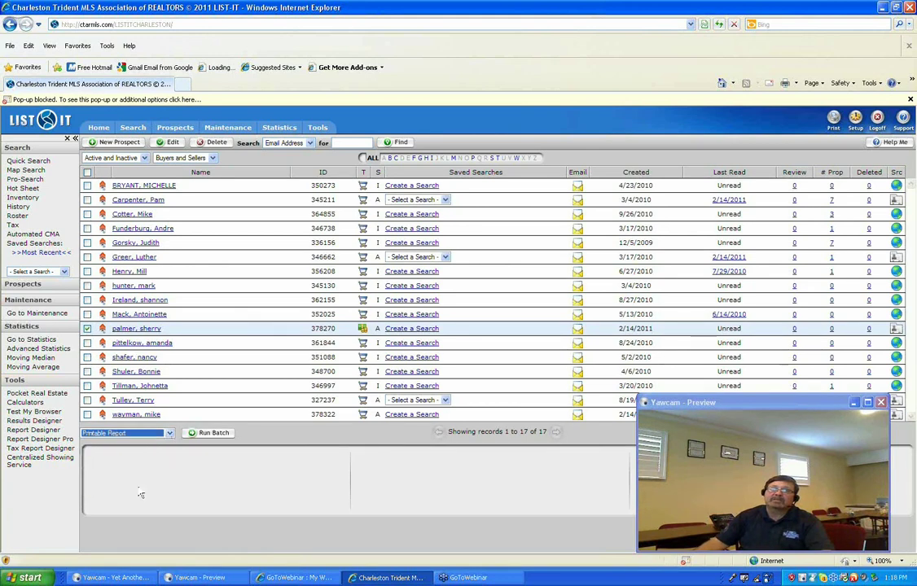
{"action": "left_click", "coordinate": [208, 435]}
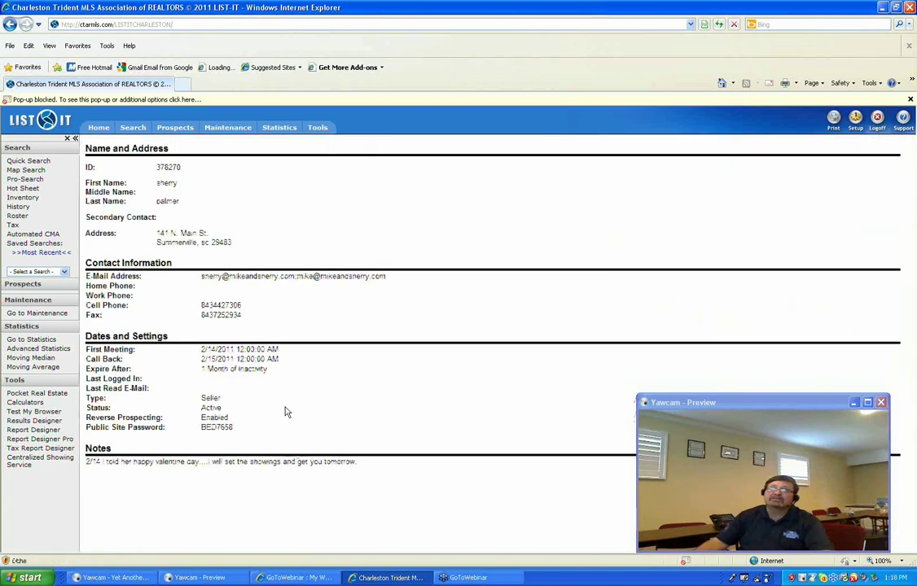
{"action": "left_click", "coordinate": [175, 129]}
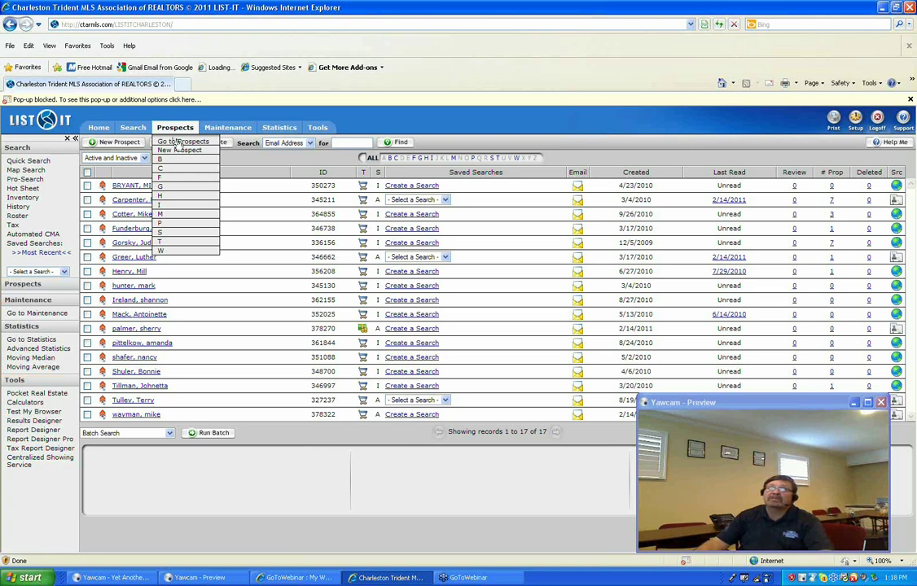
{"action": "left_click", "coordinate": [178, 143]}
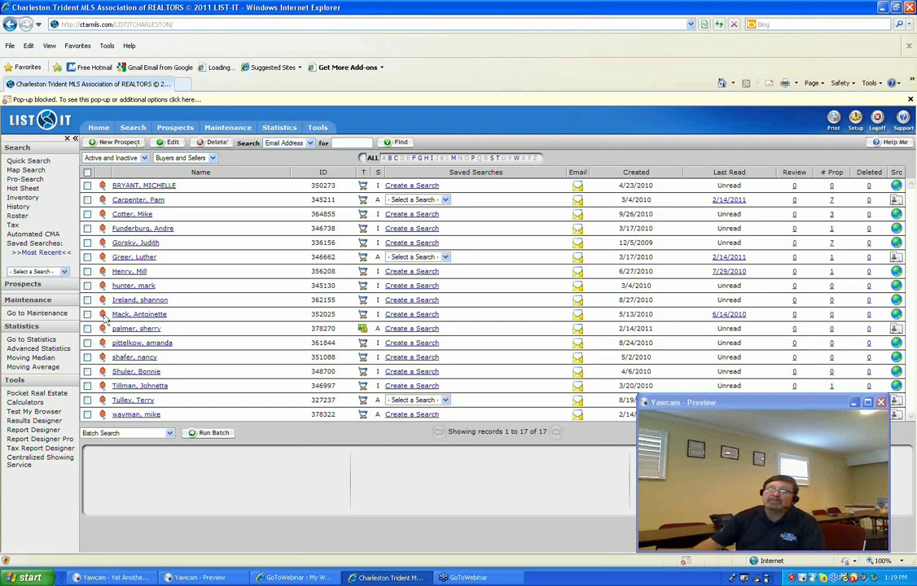
Tick the prospects created 8/27/2010, 5/13/2010 and 2/14/2011 and run a Batch Email for them.
{"action": "left_click", "coordinate": [87, 300]}
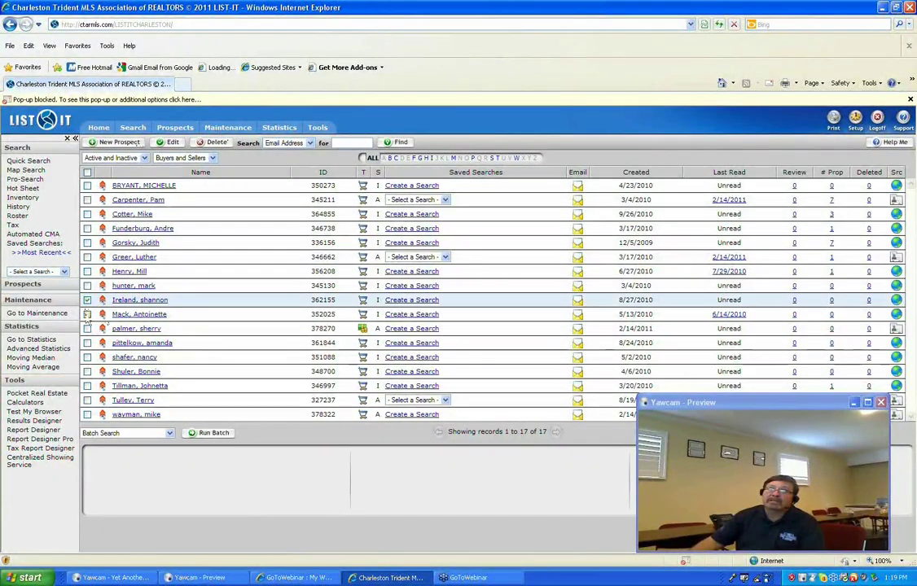
{"action": "left_click", "coordinate": [87, 314]}
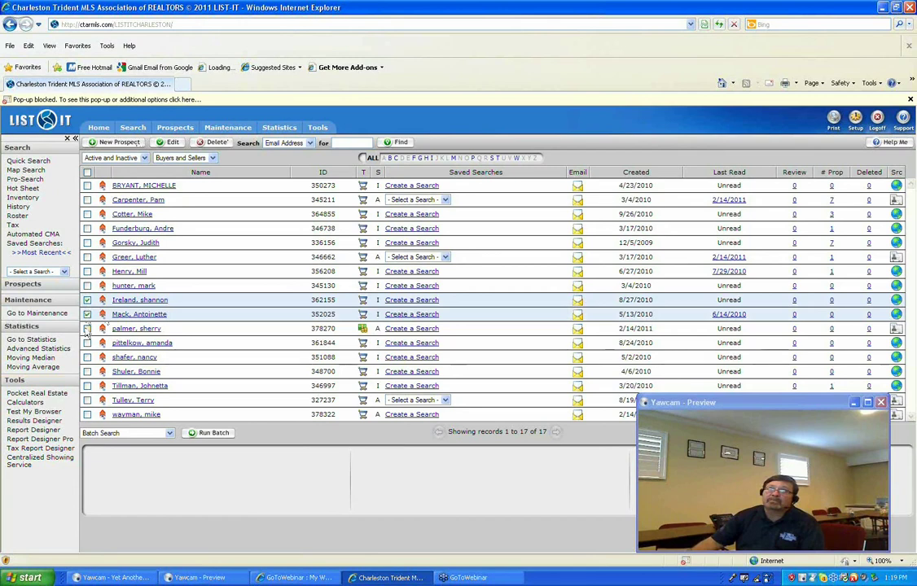
{"action": "left_click", "coordinate": [87, 328]}
{"action": "left_click", "coordinate": [170, 433]}
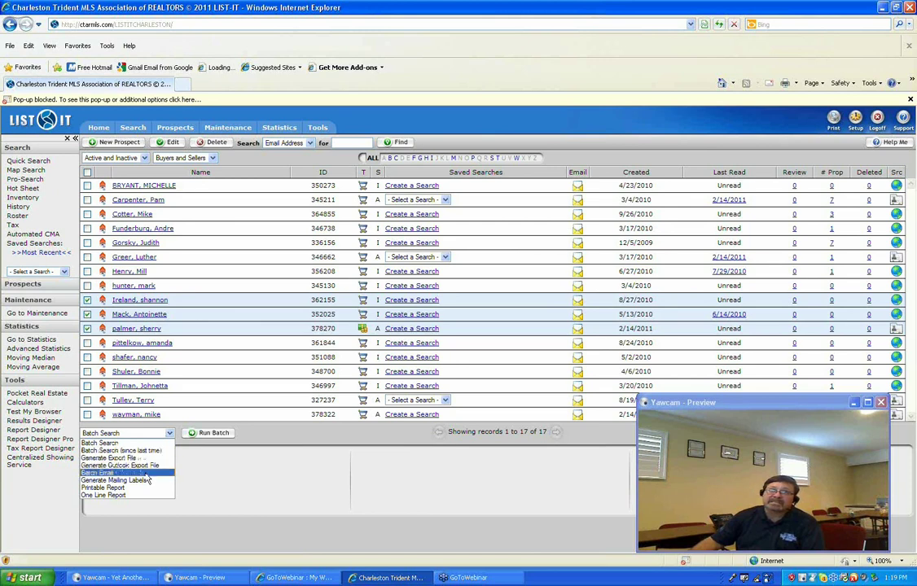
{"action": "left_click", "coordinate": [147, 473]}
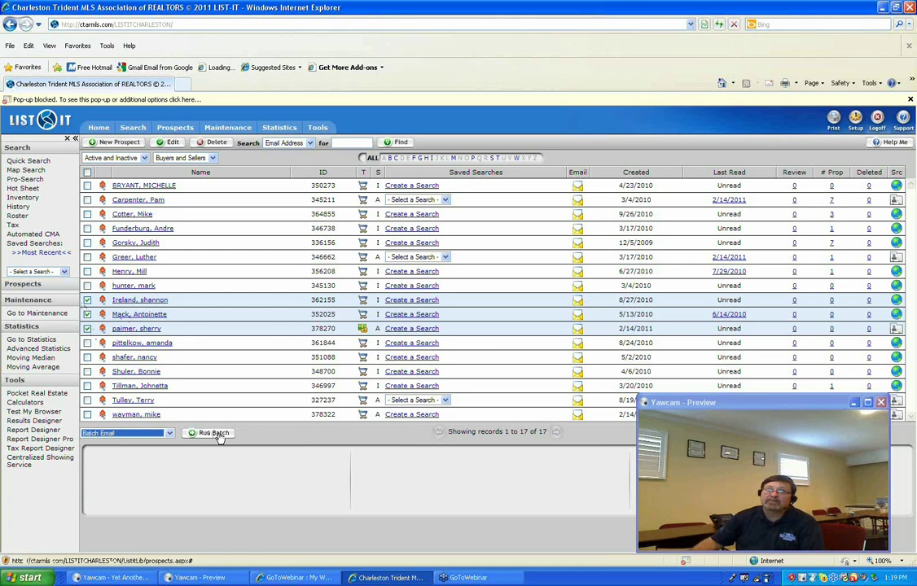
{"action": "left_click", "coordinate": [214, 433]}
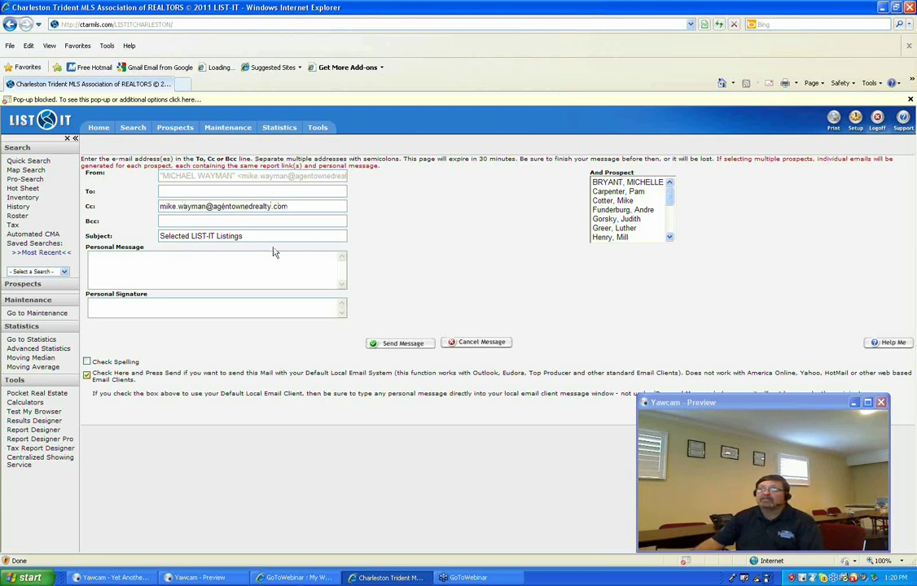
Untick the local e-mail client option and return to the prospects list without sending.
{"action": "left_click", "coordinate": [110, 378]}
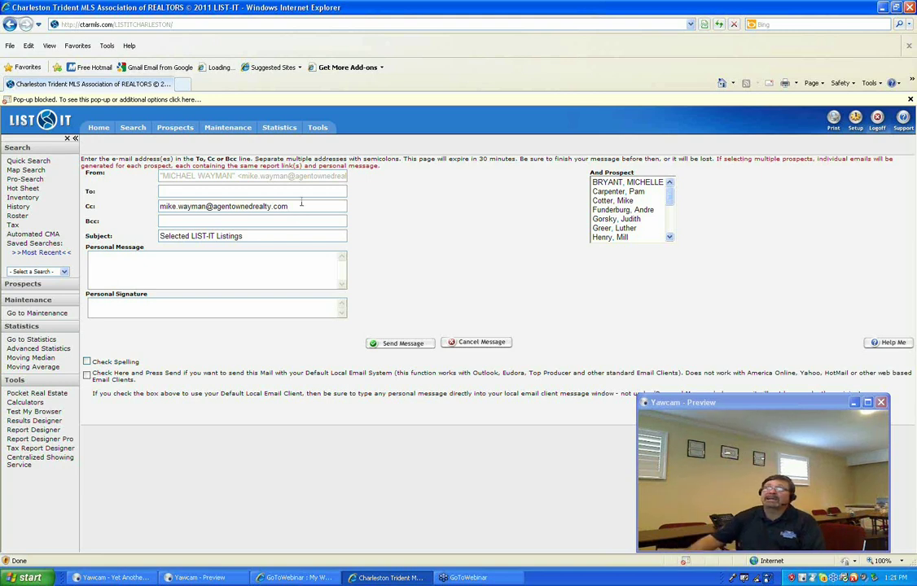
{"action": "left_click", "coordinate": [167, 128]}
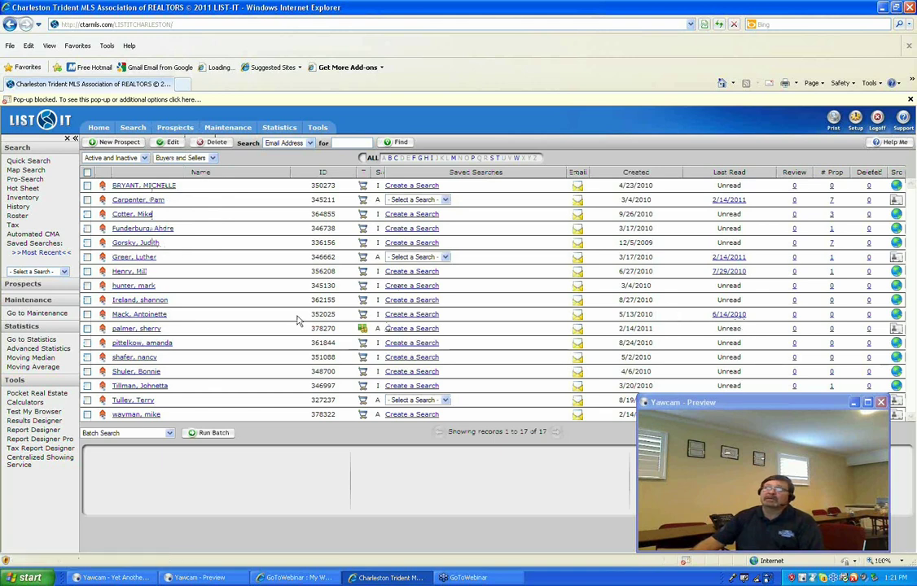
Review the batch actions, then open the prospect created 8/27/2010 in Edit Prospect.
{"action": "left_click", "coordinate": [169, 434]}
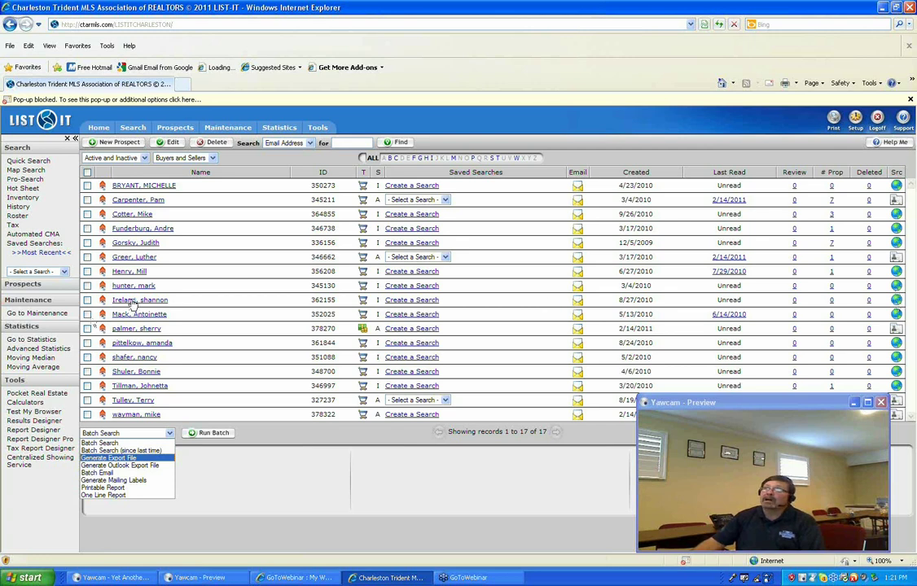
{"action": "left_click", "coordinate": [133, 301]}
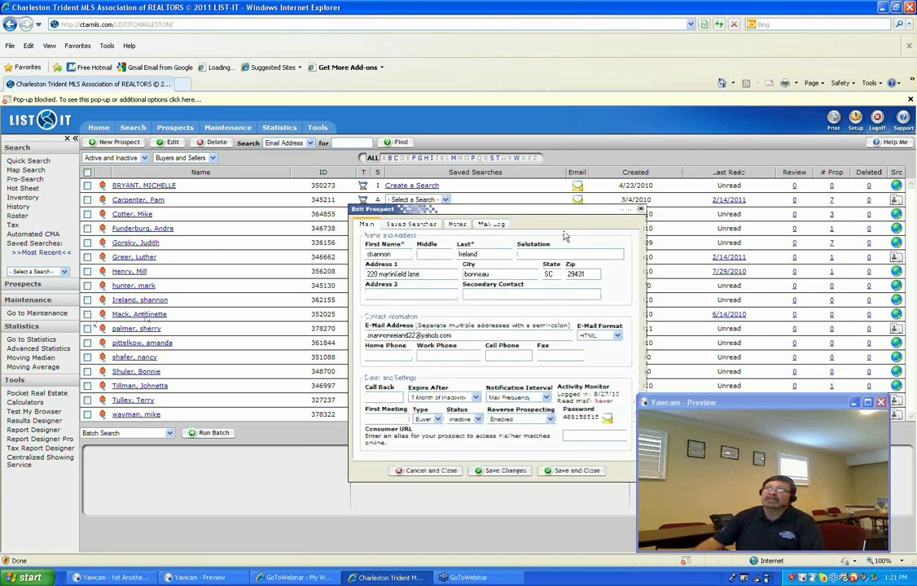
Close the current prospect, open the 5/13/2010 prospect, review its Saved Searches options, then close it unsaved.
{"action": "left_click", "coordinate": [641, 209]}
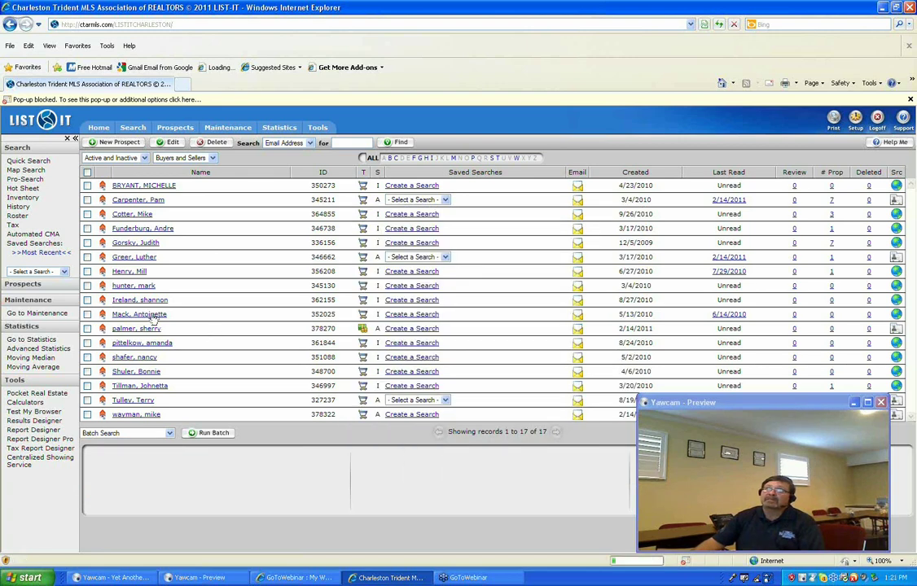
{"action": "left_click", "coordinate": [152, 317]}
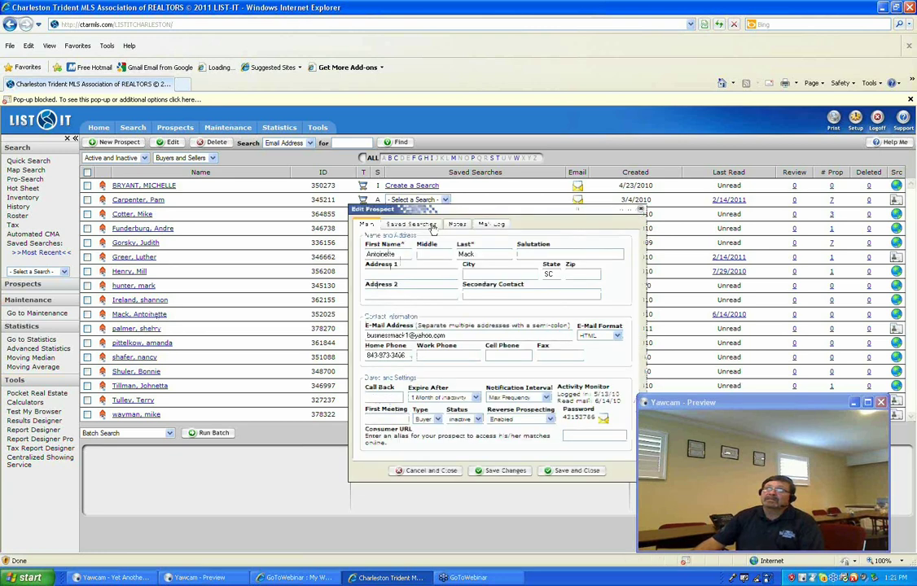
{"action": "left_click", "coordinate": [431, 227]}
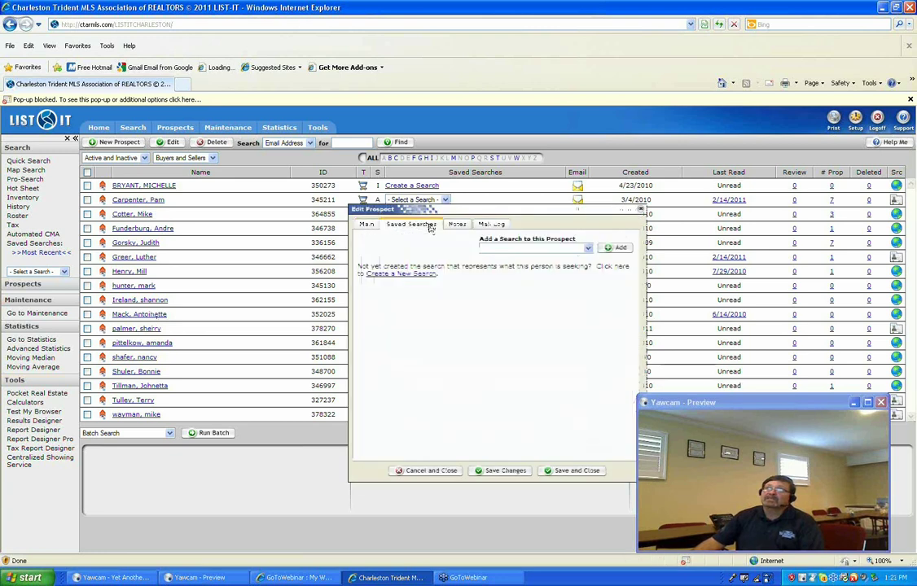
{"action": "left_click", "coordinate": [589, 249]}
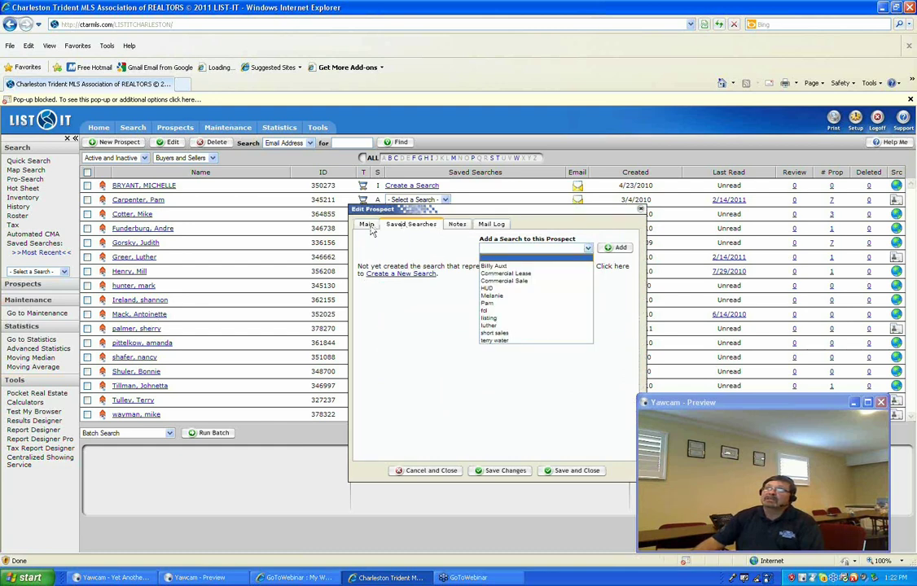
{"action": "left_click", "coordinate": [370, 226]}
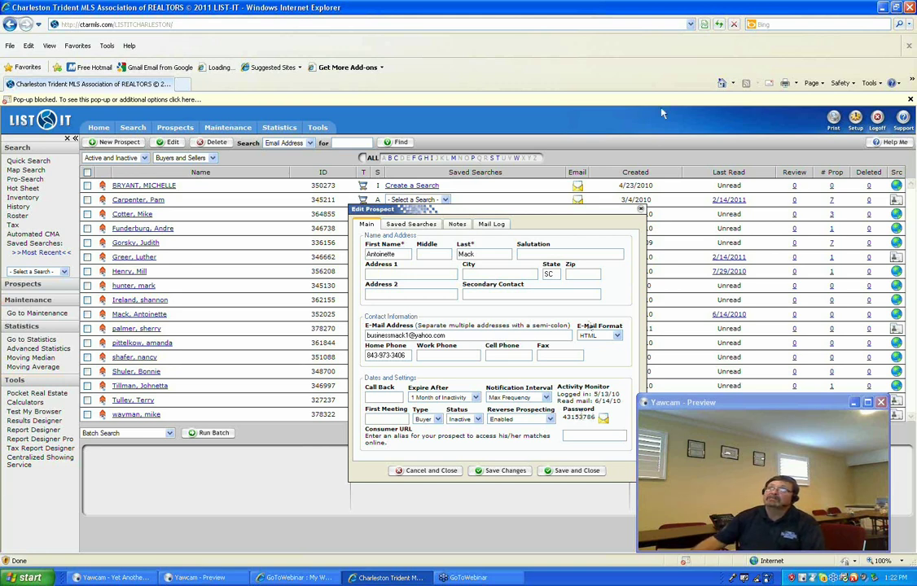
{"action": "left_click", "coordinate": [642, 211]}
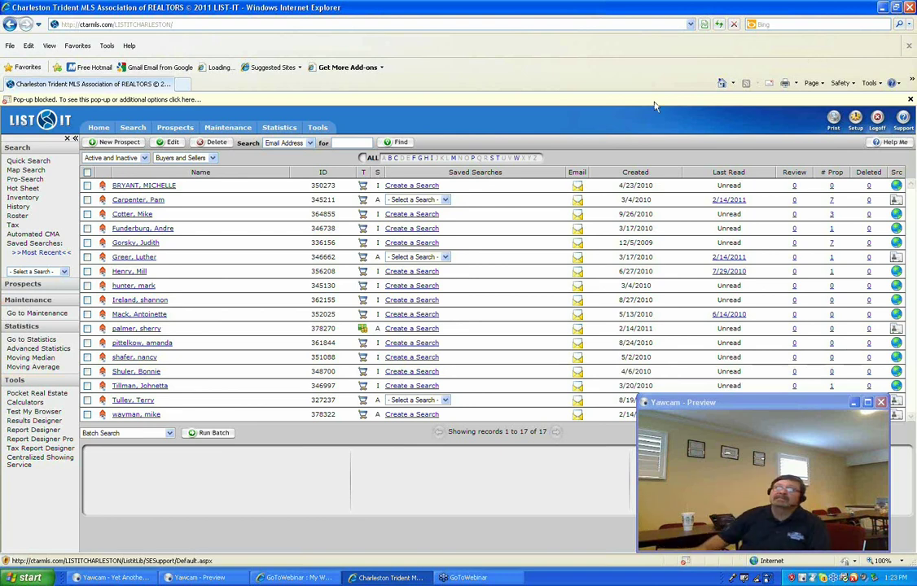
Open the 2/14/2011 prospect, copy its public site password, and start a new browser tab.
{"action": "left_click", "coordinate": [138, 330]}
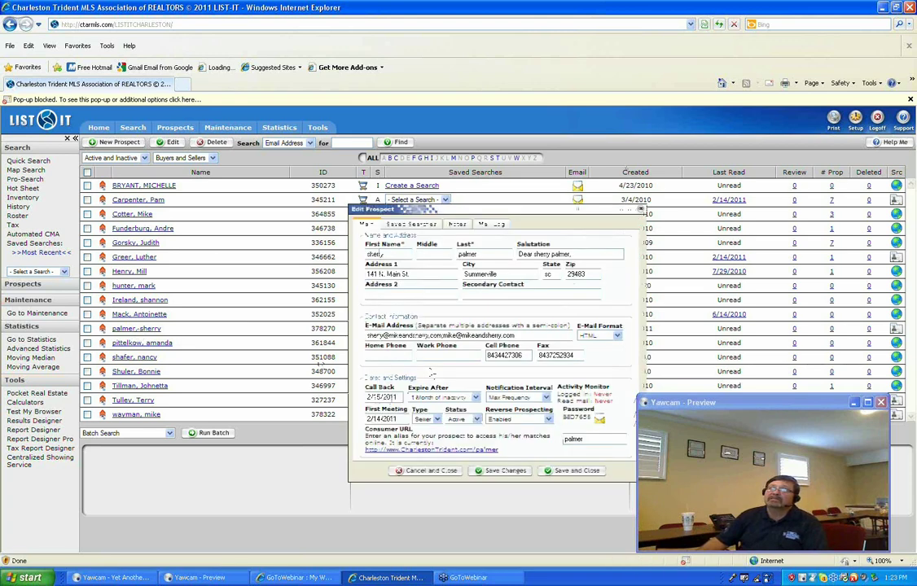
{"action": "left_click_drag", "start_coordinate": [588, 417], "coordinate": [560, 417]}
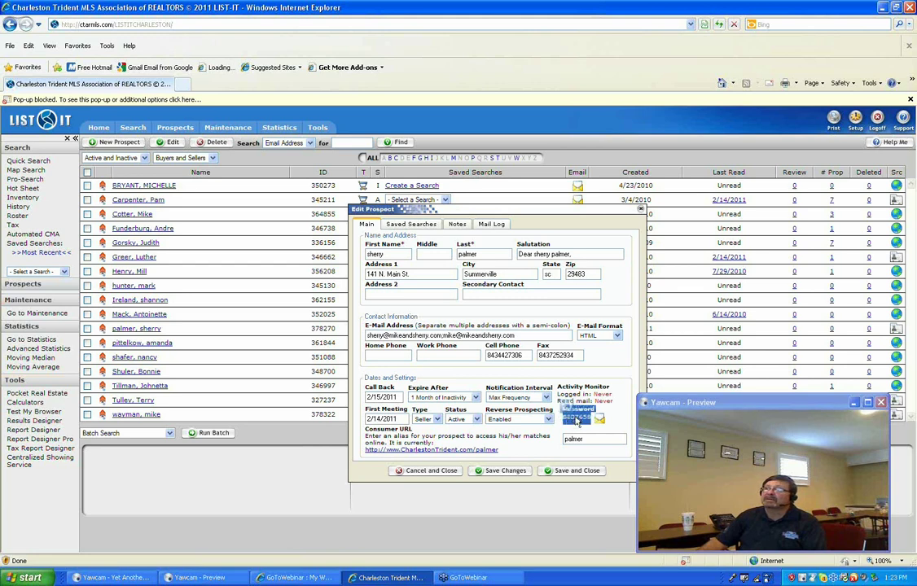
{"action": "right_click", "coordinate": [576, 419]}
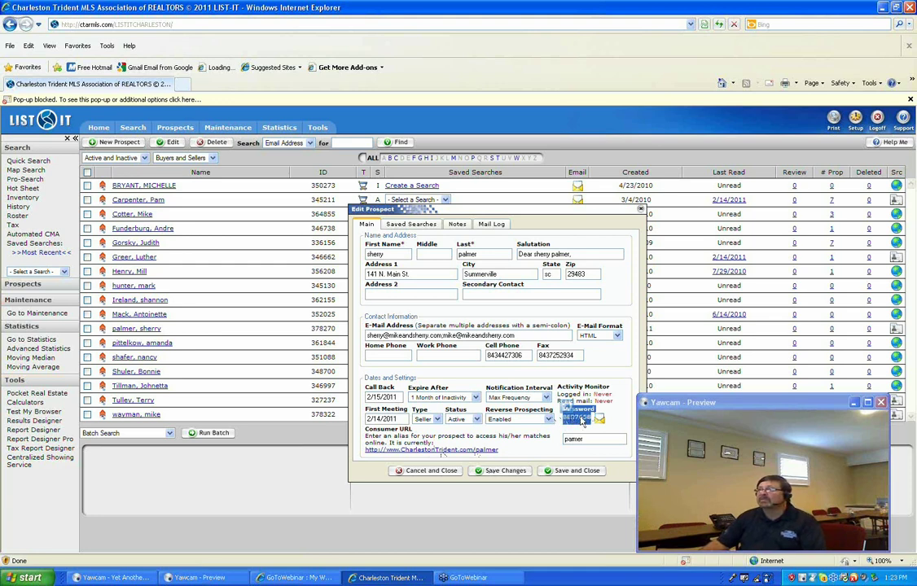
{"action": "key", "text": "ctrl+t"}
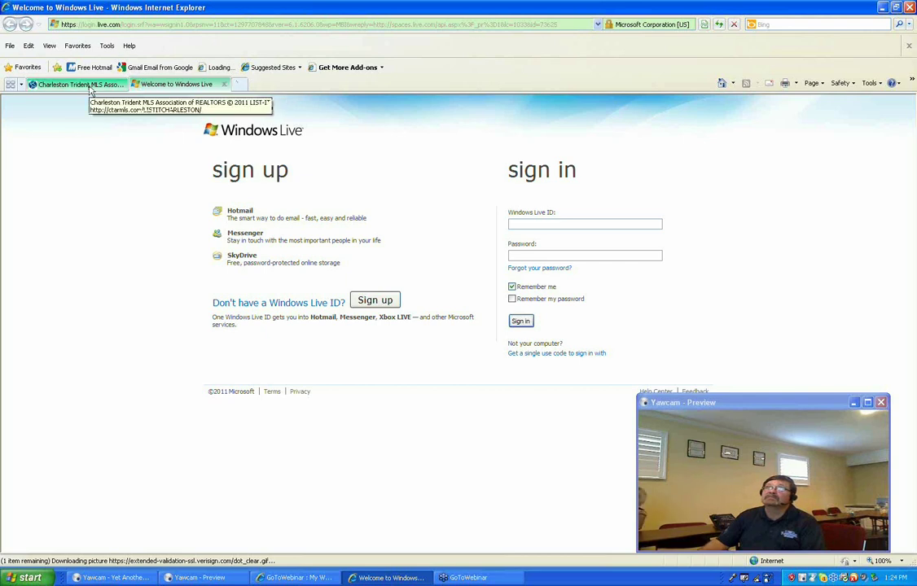
Return to the Charleston Trident MLS tab and close the 2/14/2011 prospect's editor.
{"action": "left_click", "coordinate": [82, 85]}
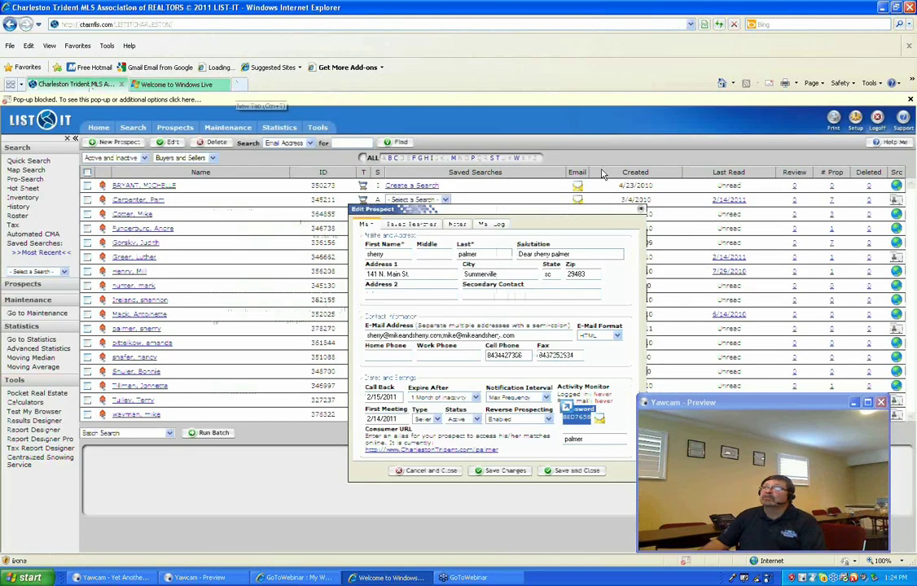
{"action": "left_click", "coordinate": [642, 210]}
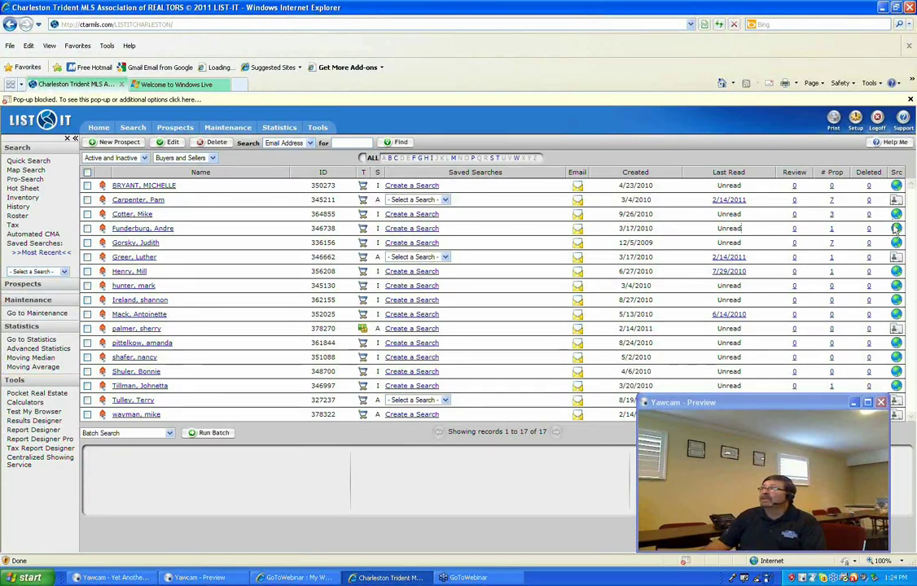
Add a blank third browser tab beside the Windows Live tab.
{"action": "mouse_move", "coordinate": [896, 232]}
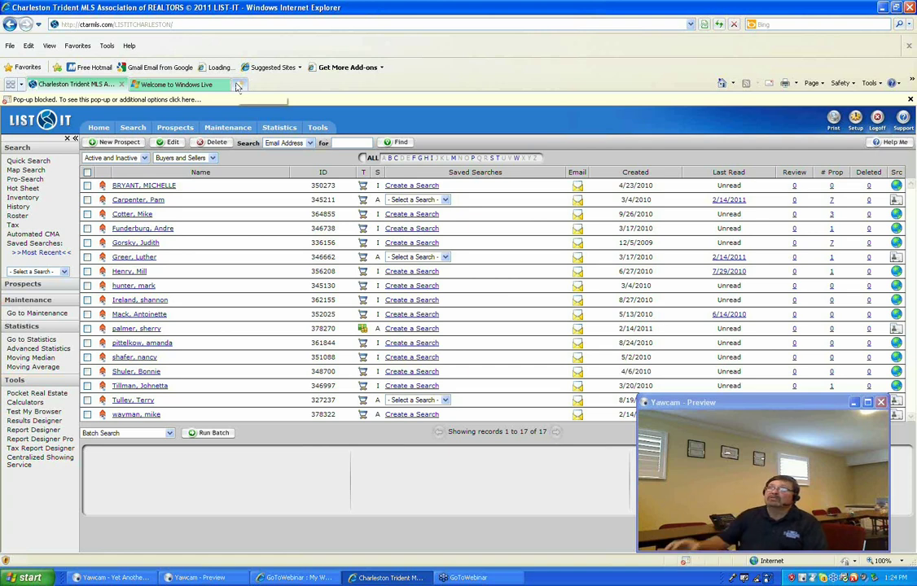
{"action": "left_click", "coordinate": [238, 86]}
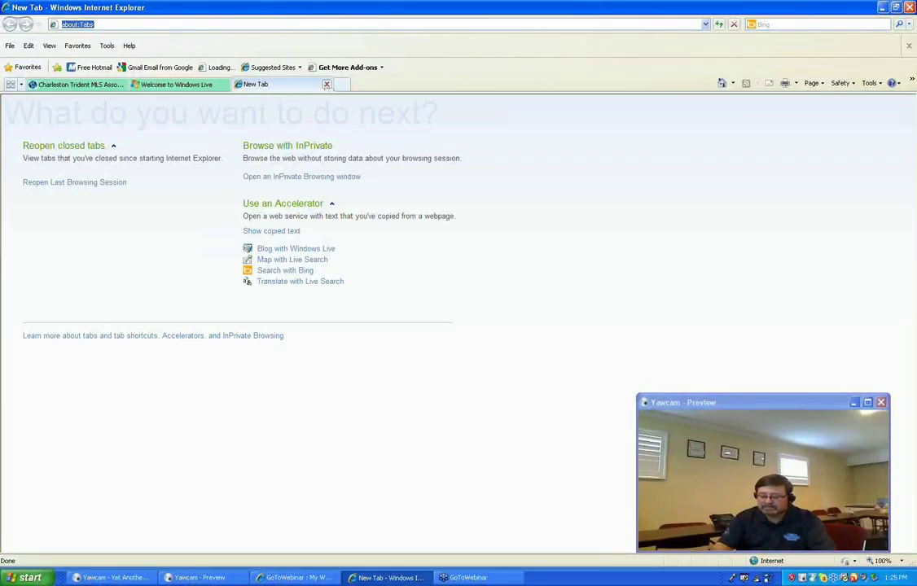
Load mail.agentowner.com in the new tab.
{"action": "type", "text": ","}
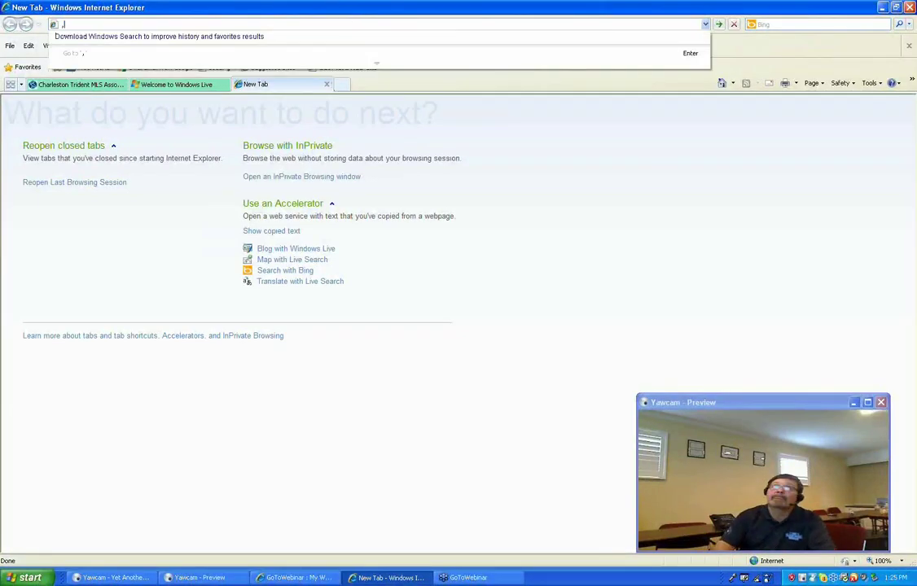
{"action": "key", "text": "BackSpace"}
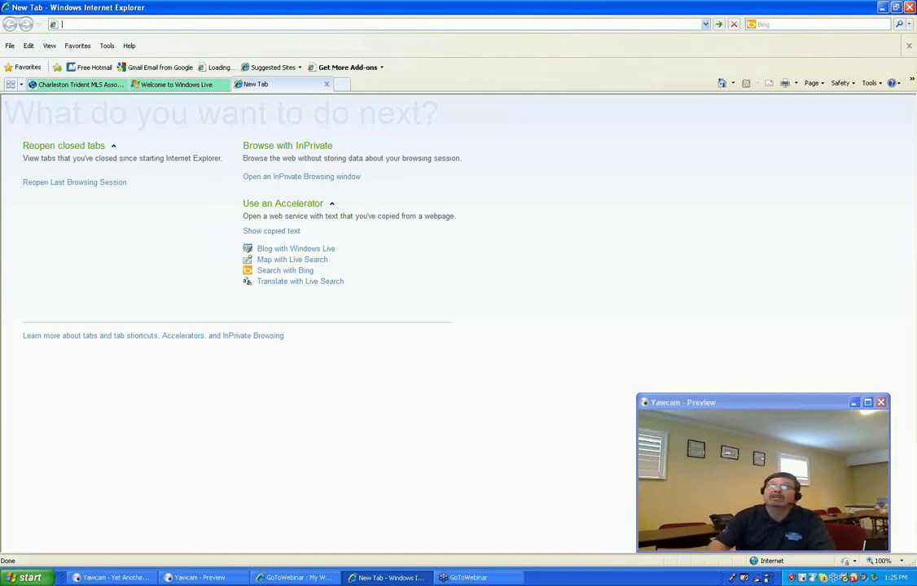
{"action": "type", "text": "mail"}
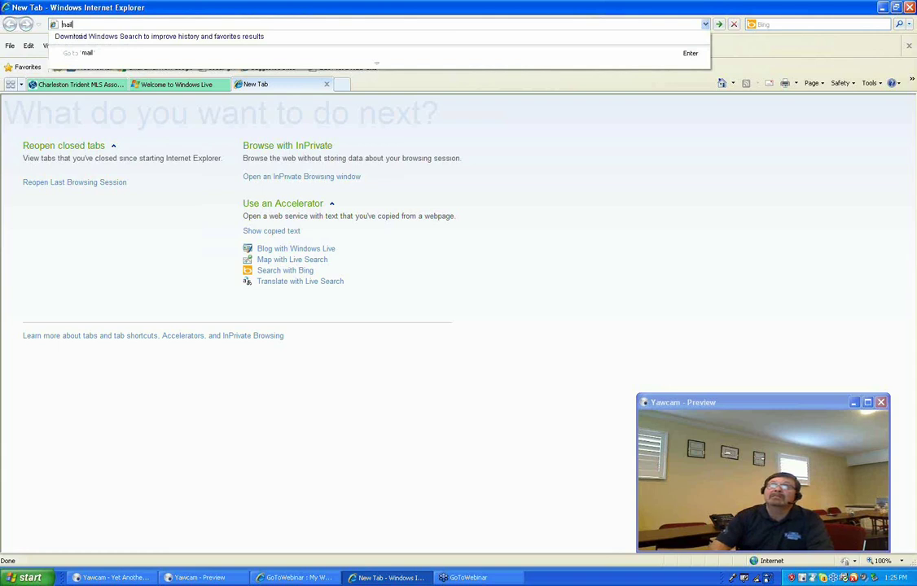
{"action": "type", "text": ".agentowner."}
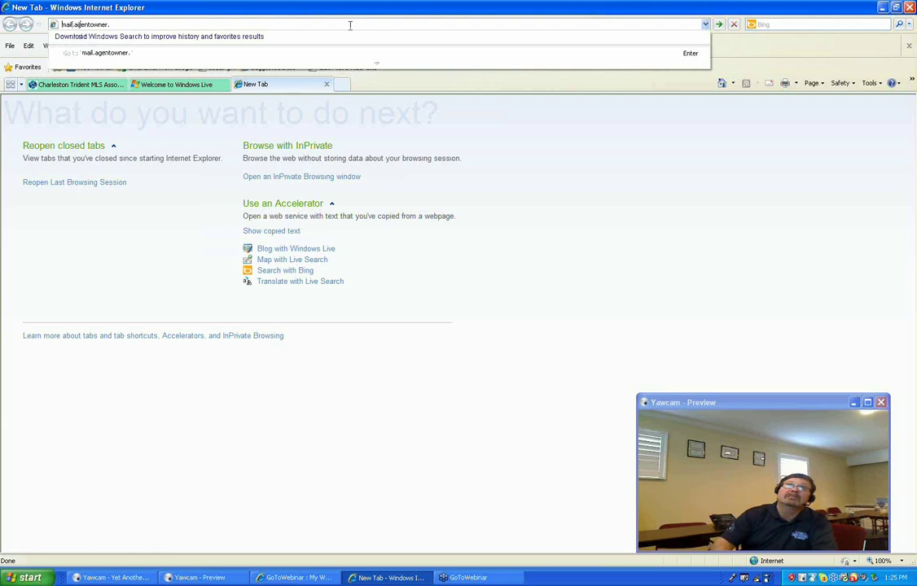
{"action": "type", "text": "com"}
{"action": "key", "text": "Return"}
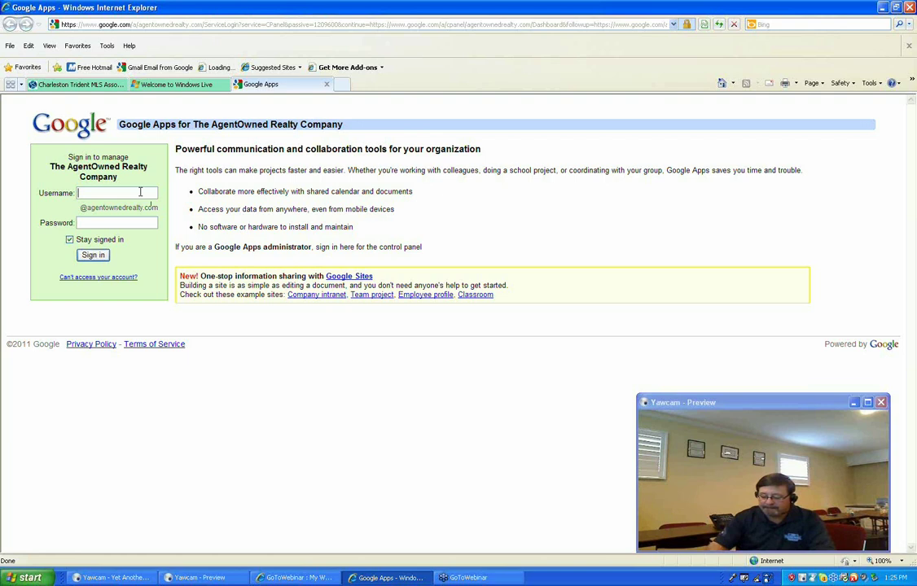
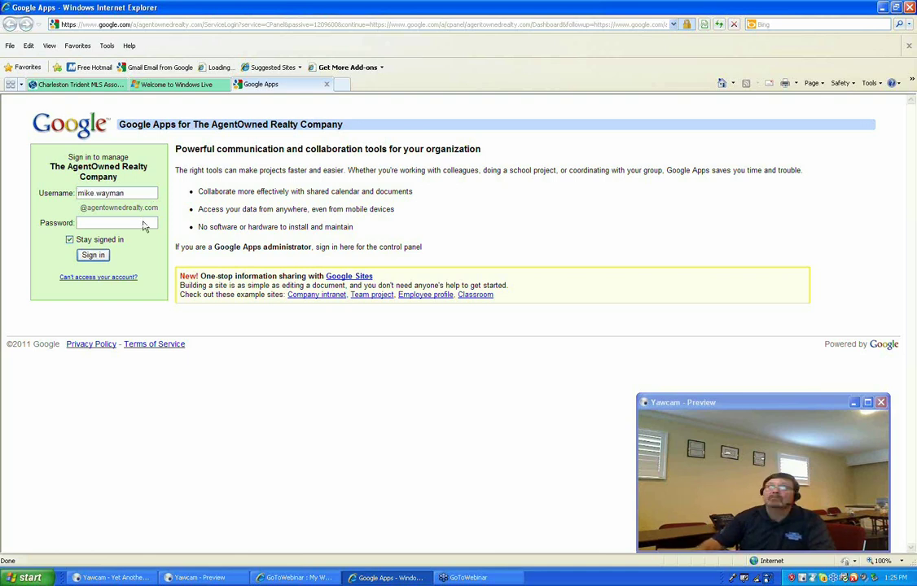
Sign in to Google Apps with the agent's username and password.
{"action": "type", "text": "••••••"}
{"action": "left_click", "coordinate": [101, 255]}
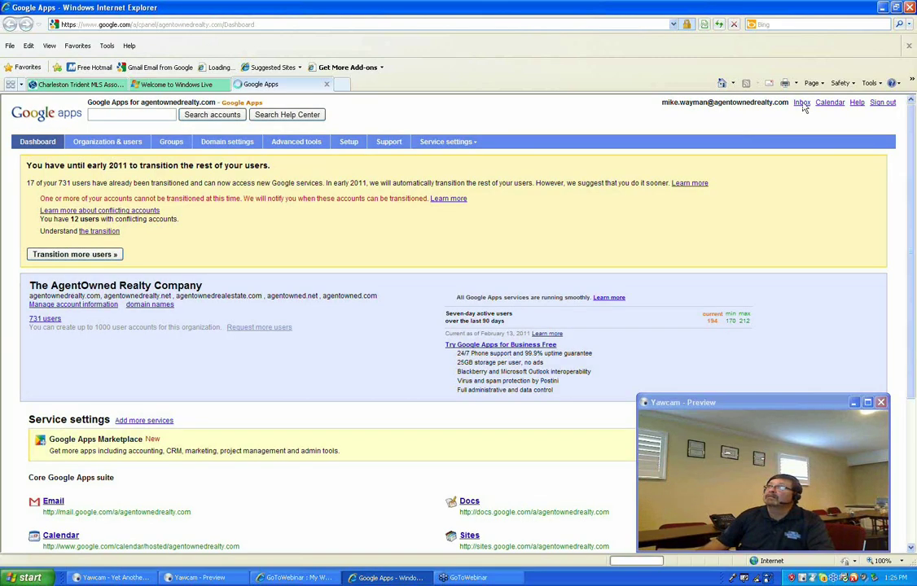
Open the AgentOwned Realty Company mail inbox from the dashboard's Inbox link.
{"action": "left_click", "coordinate": [802, 103]}
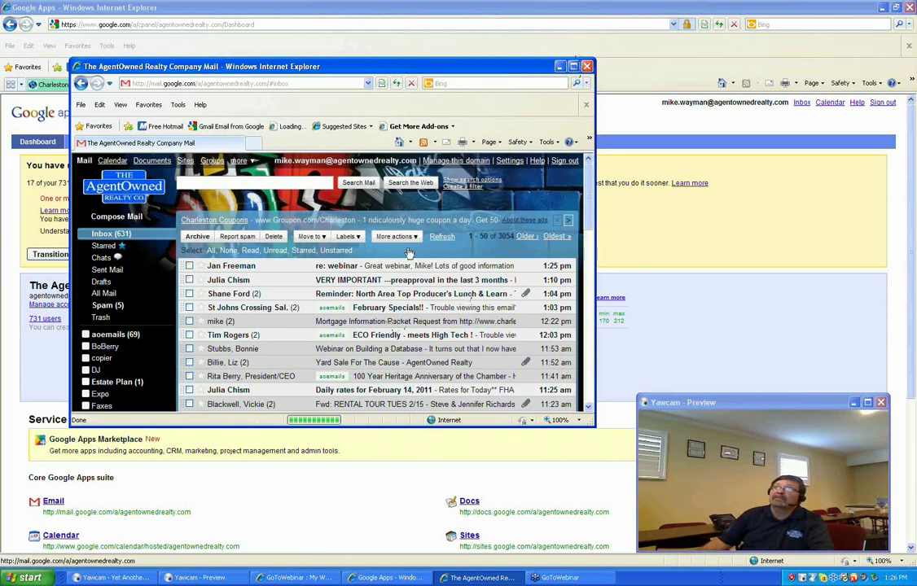
{"action": "left_click", "coordinate": [405, 321]}
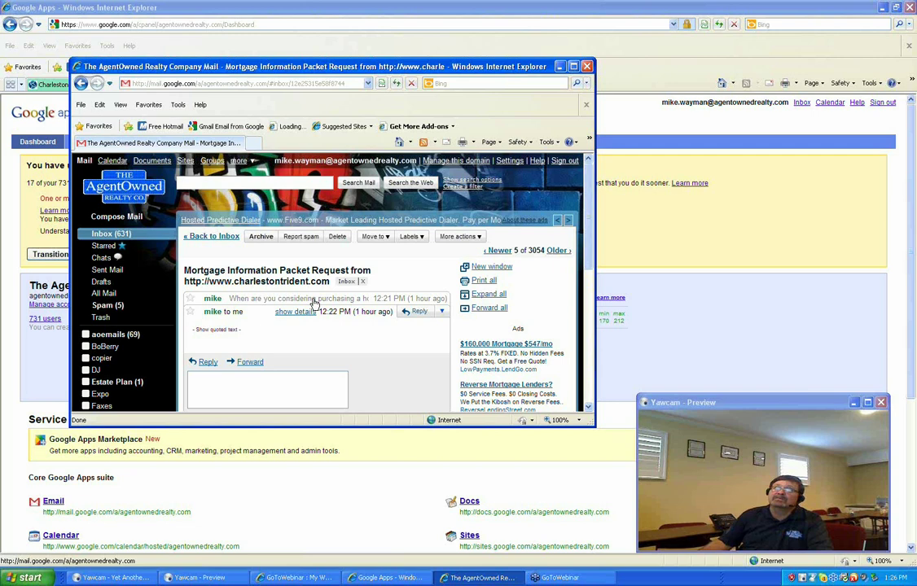
{"action": "left_click", "coordinate": [314, 299]}
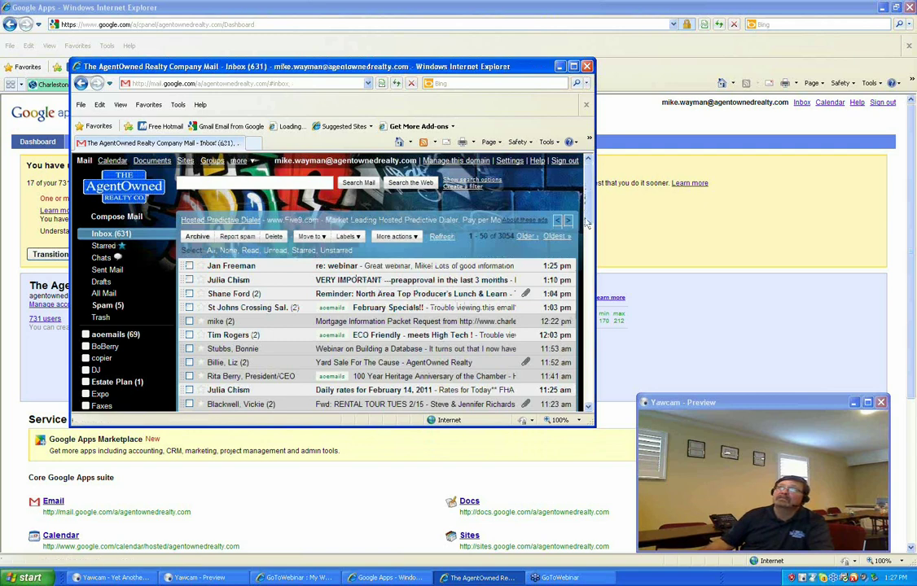
{"action": "scroll", "coordinate": [587, 221], "scroll_direction": "down", "scroll_amount": 2}
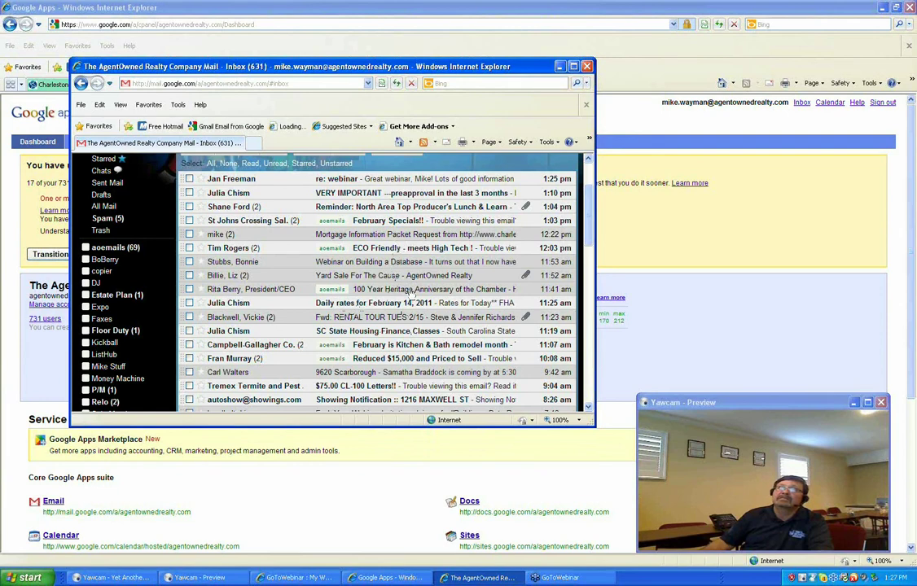
{"action": "left_click", "coordinate": [590, 409]}
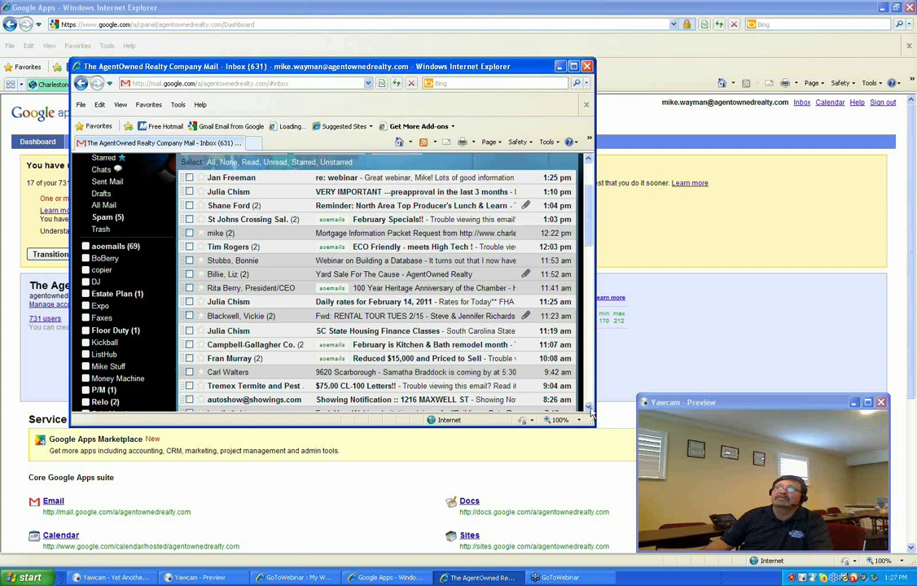
{"action": "left_click", "coordinate": [589, 408]}
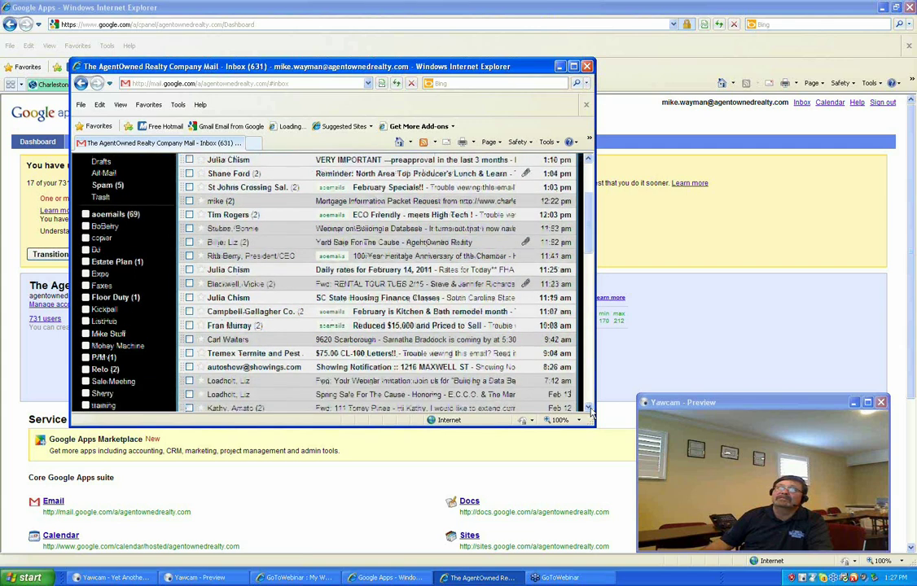
{"action": "left_click", "coordinate": [589, 408]}
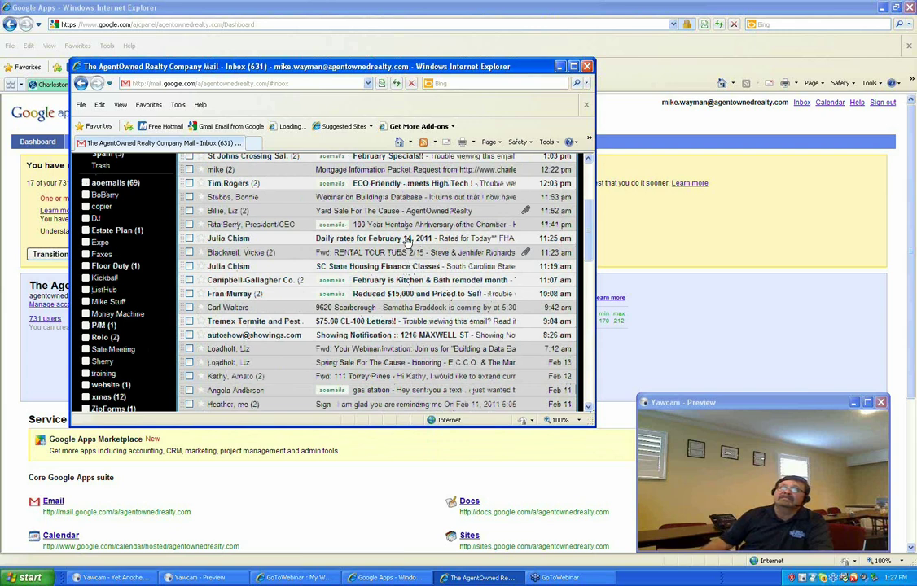
{"action": "scroll", "coordinate": [503, 193], "scroll_direction": "up", "scroll_amount": 1}
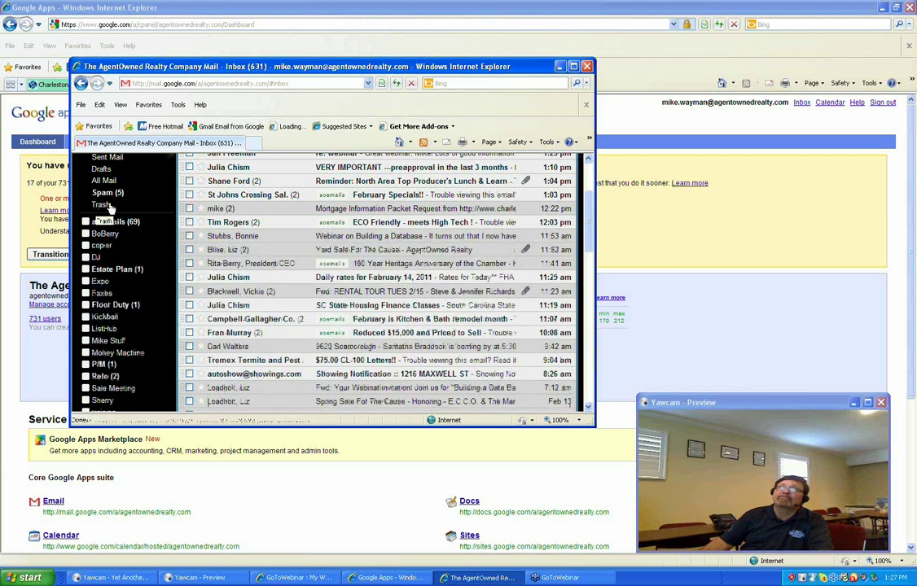
{"action": "scroll", "coordinate": [108, 210], "scroll_direction": "up", "scroll_amount": 1}
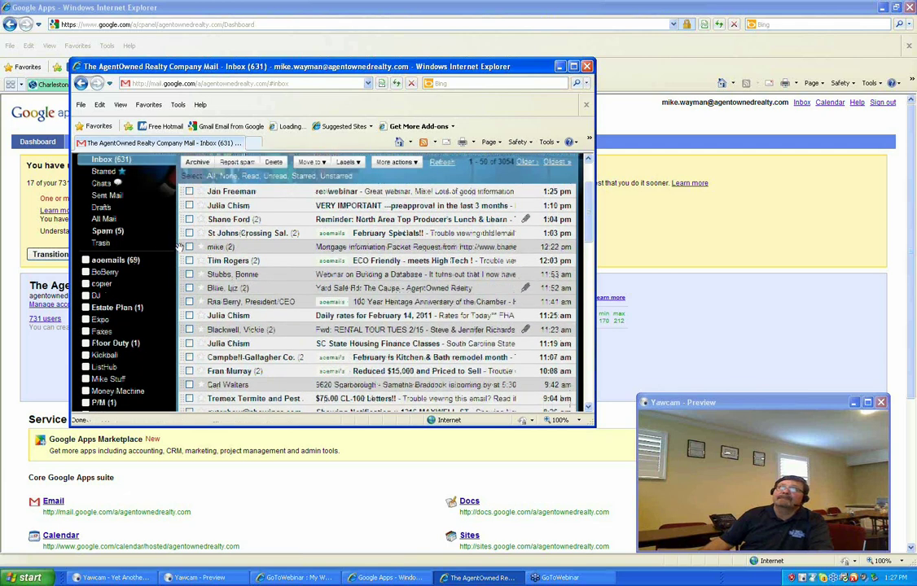